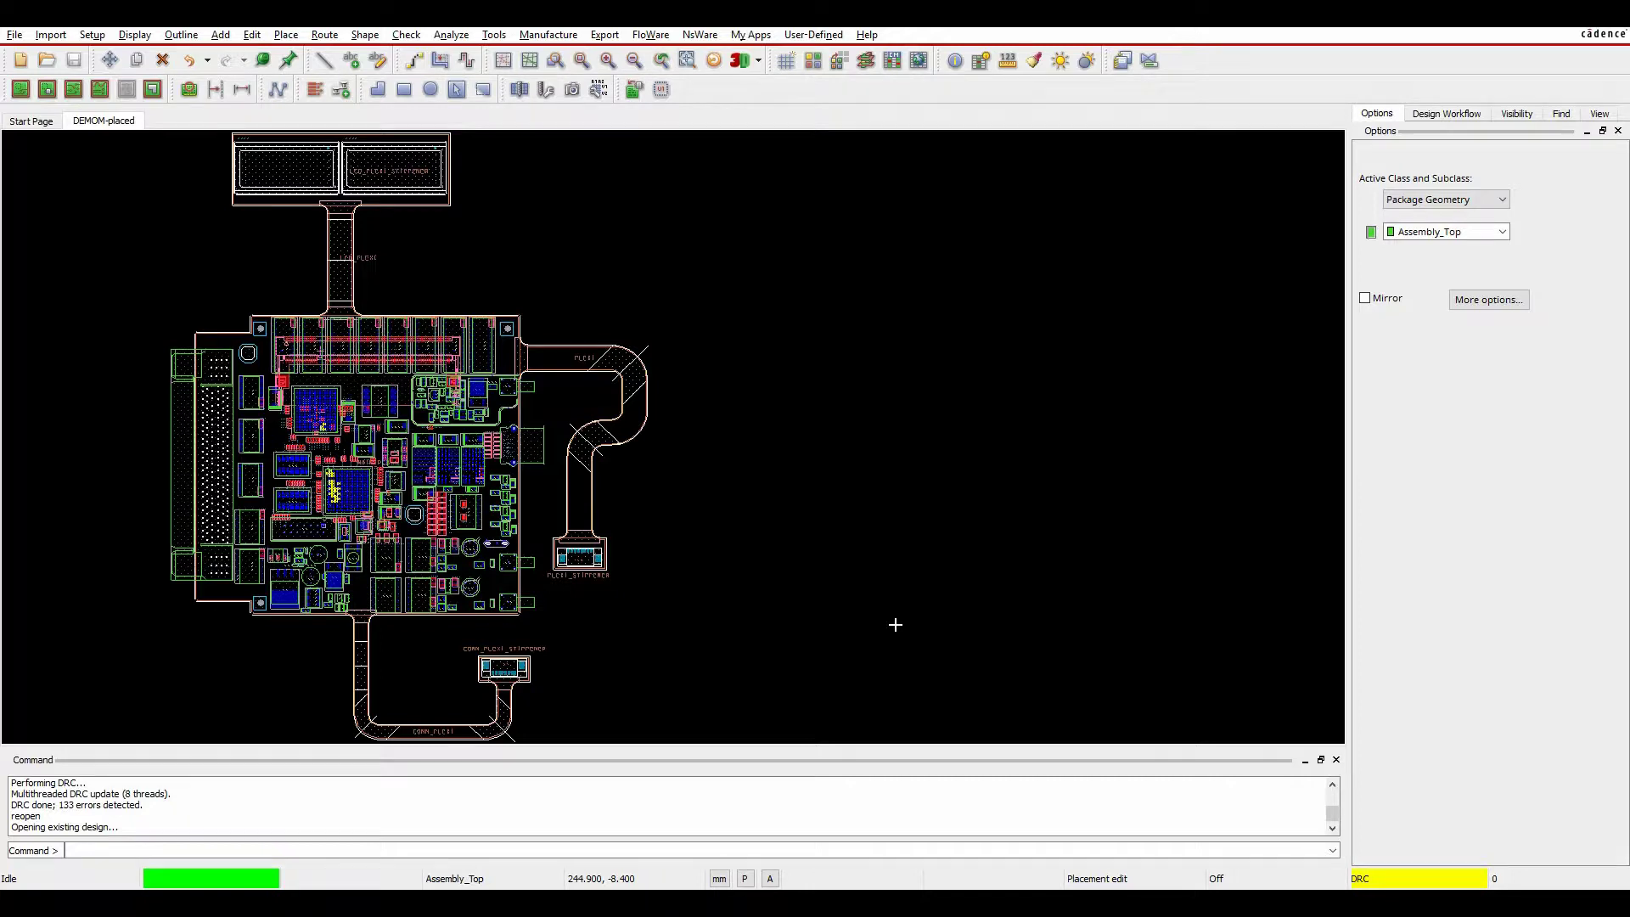
- Review the Copper Features and Silkscreen fabrication rules in Constraint Manager, then close it
{"action": "left_click", "coordinate": [893, 61]}
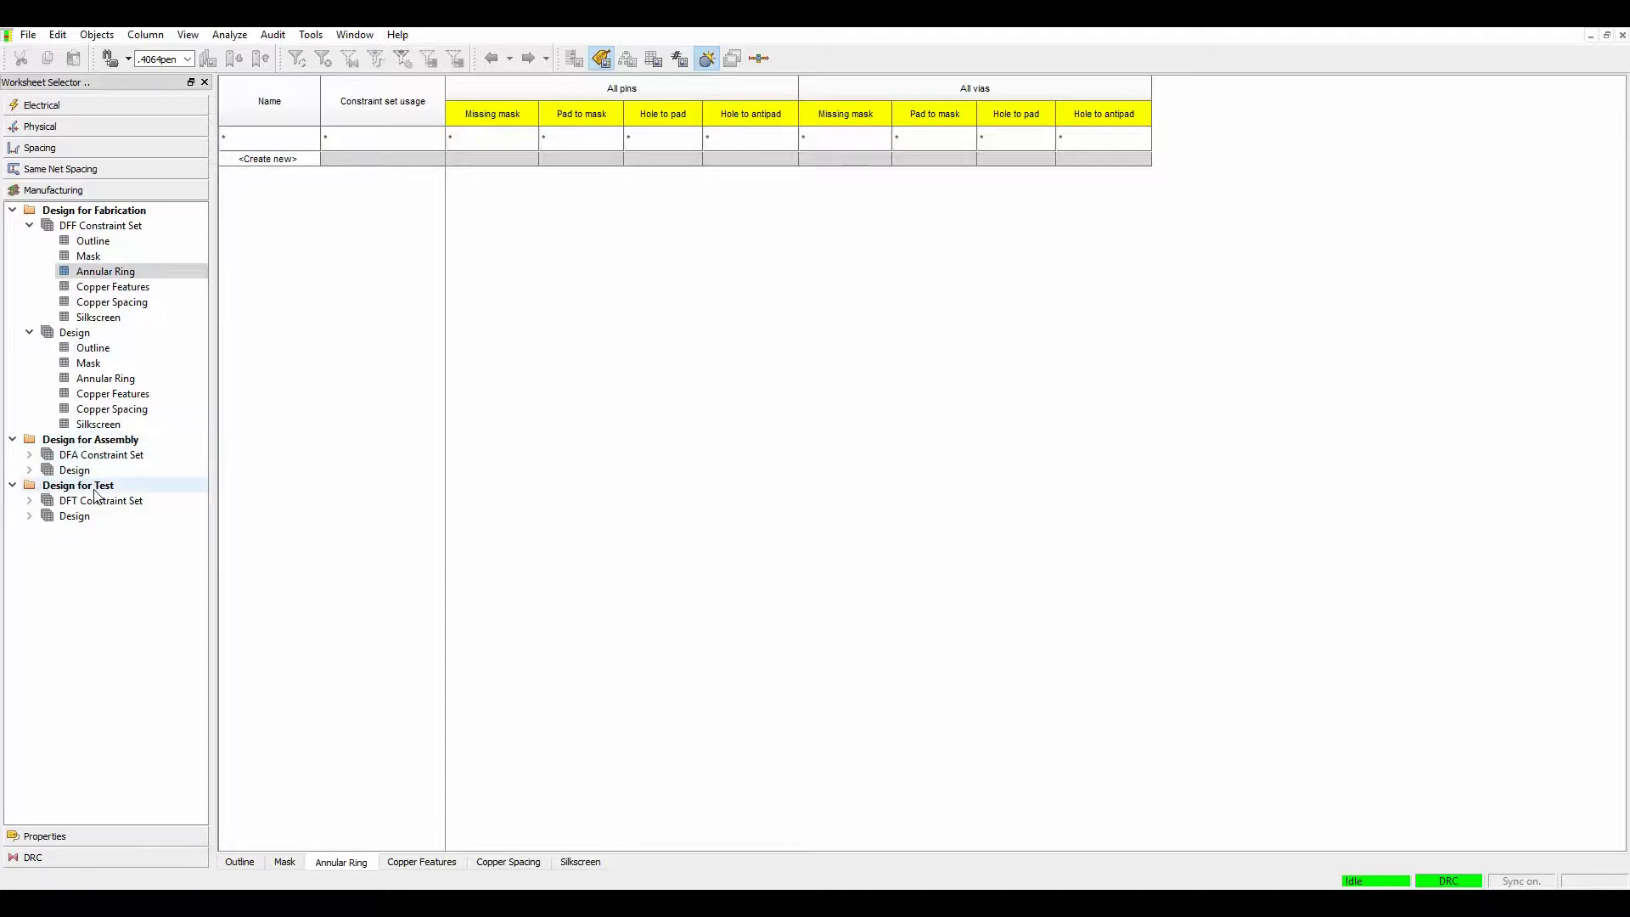
{"action": "left_click", "coordinate": [116, 287]}
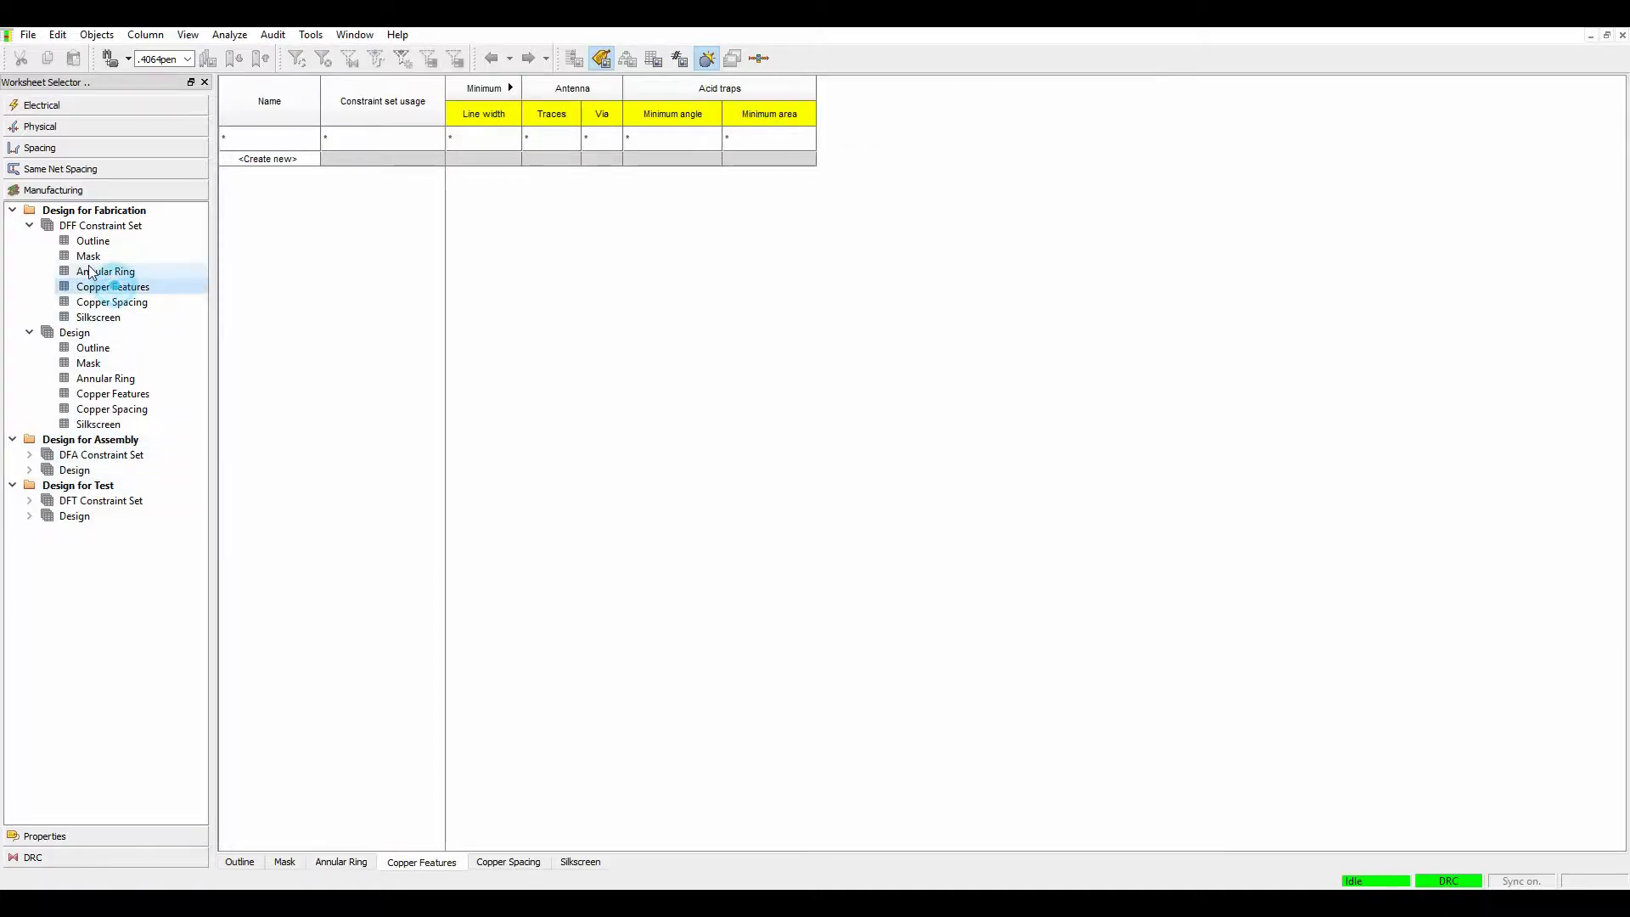
{"action": "left_click", "coordinate": [108, 319]}
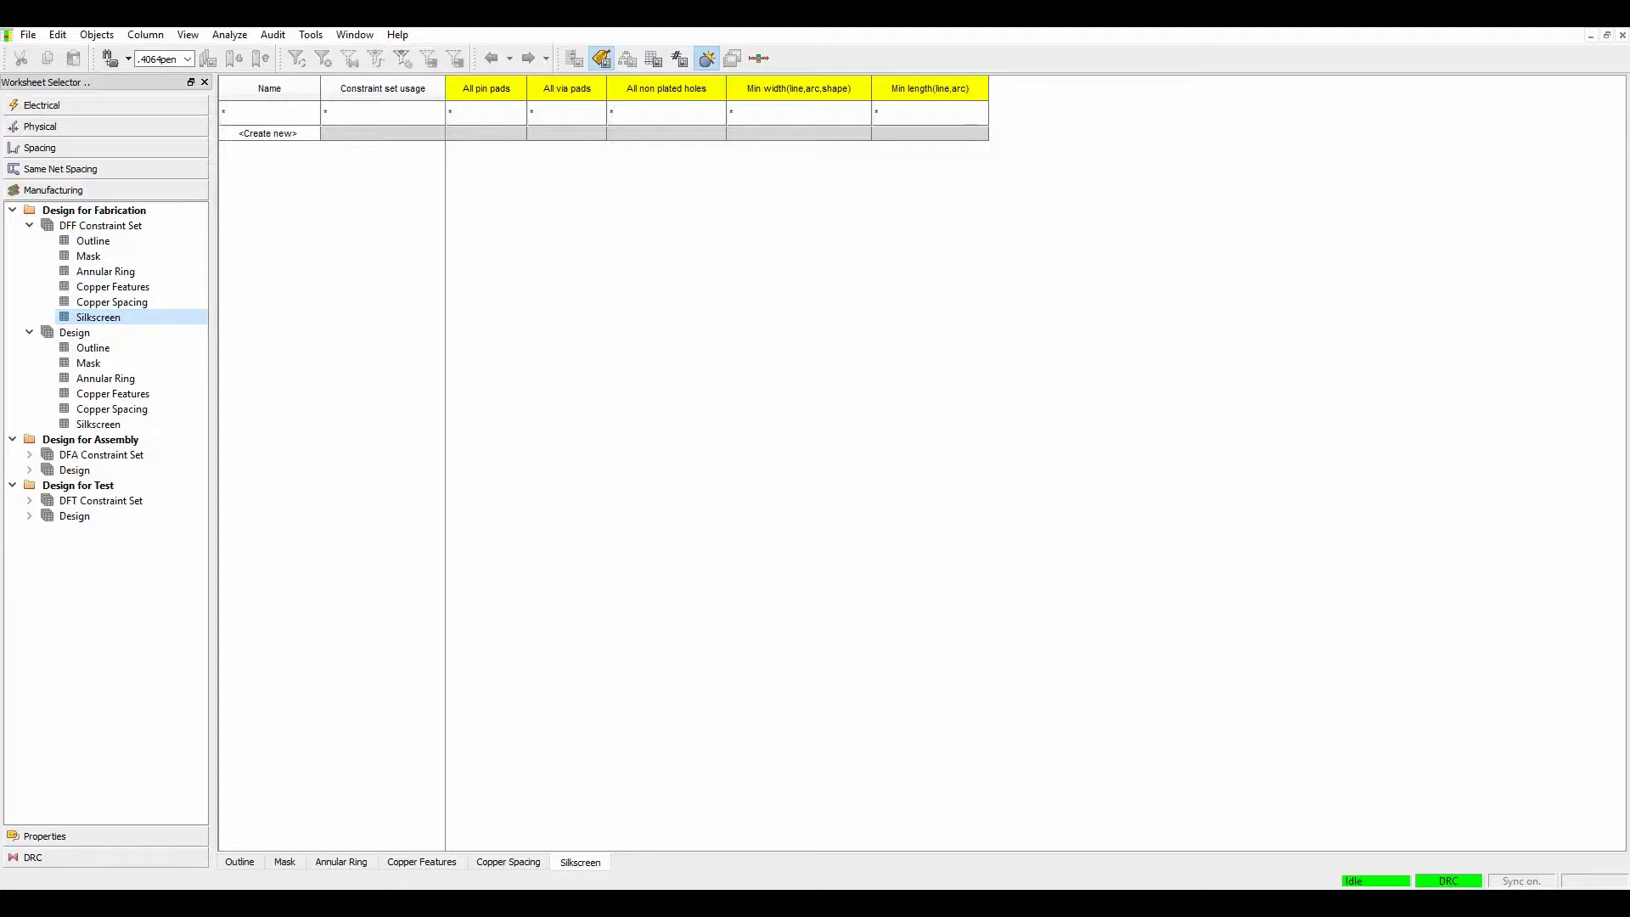
{"action": "left_click", "coordinate": [1622, 35]}
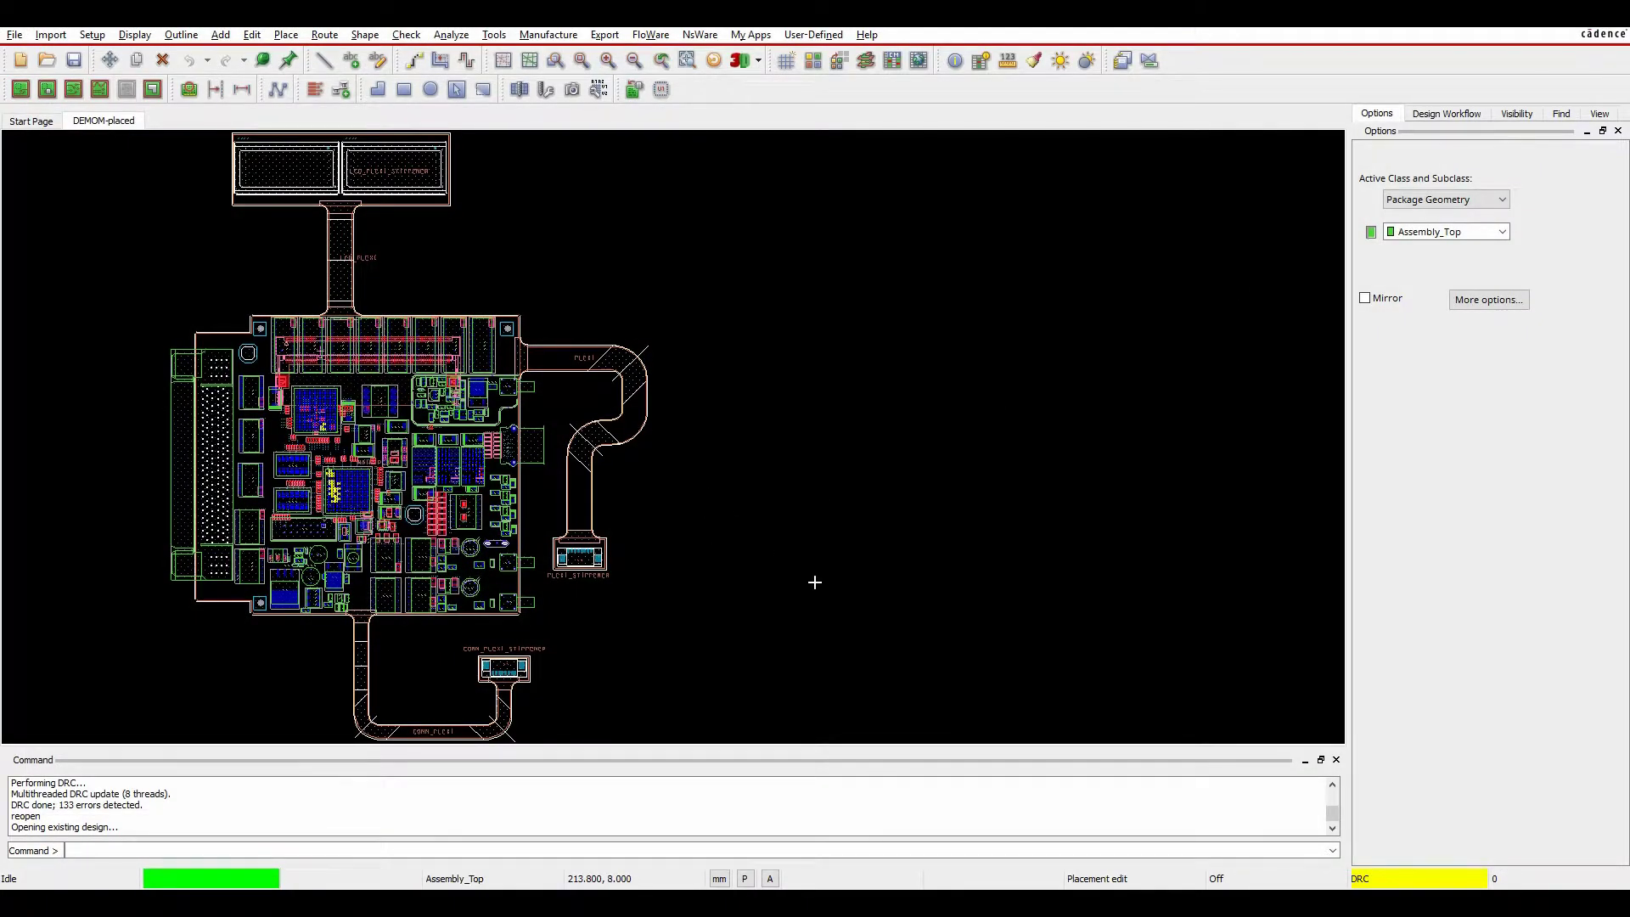
- Launch the DesignTrue DFM Wizard from Setup and get past Welcome and Verify Stackup Name(s)
{"action": "left_click", "coordinate": [93, 35]}
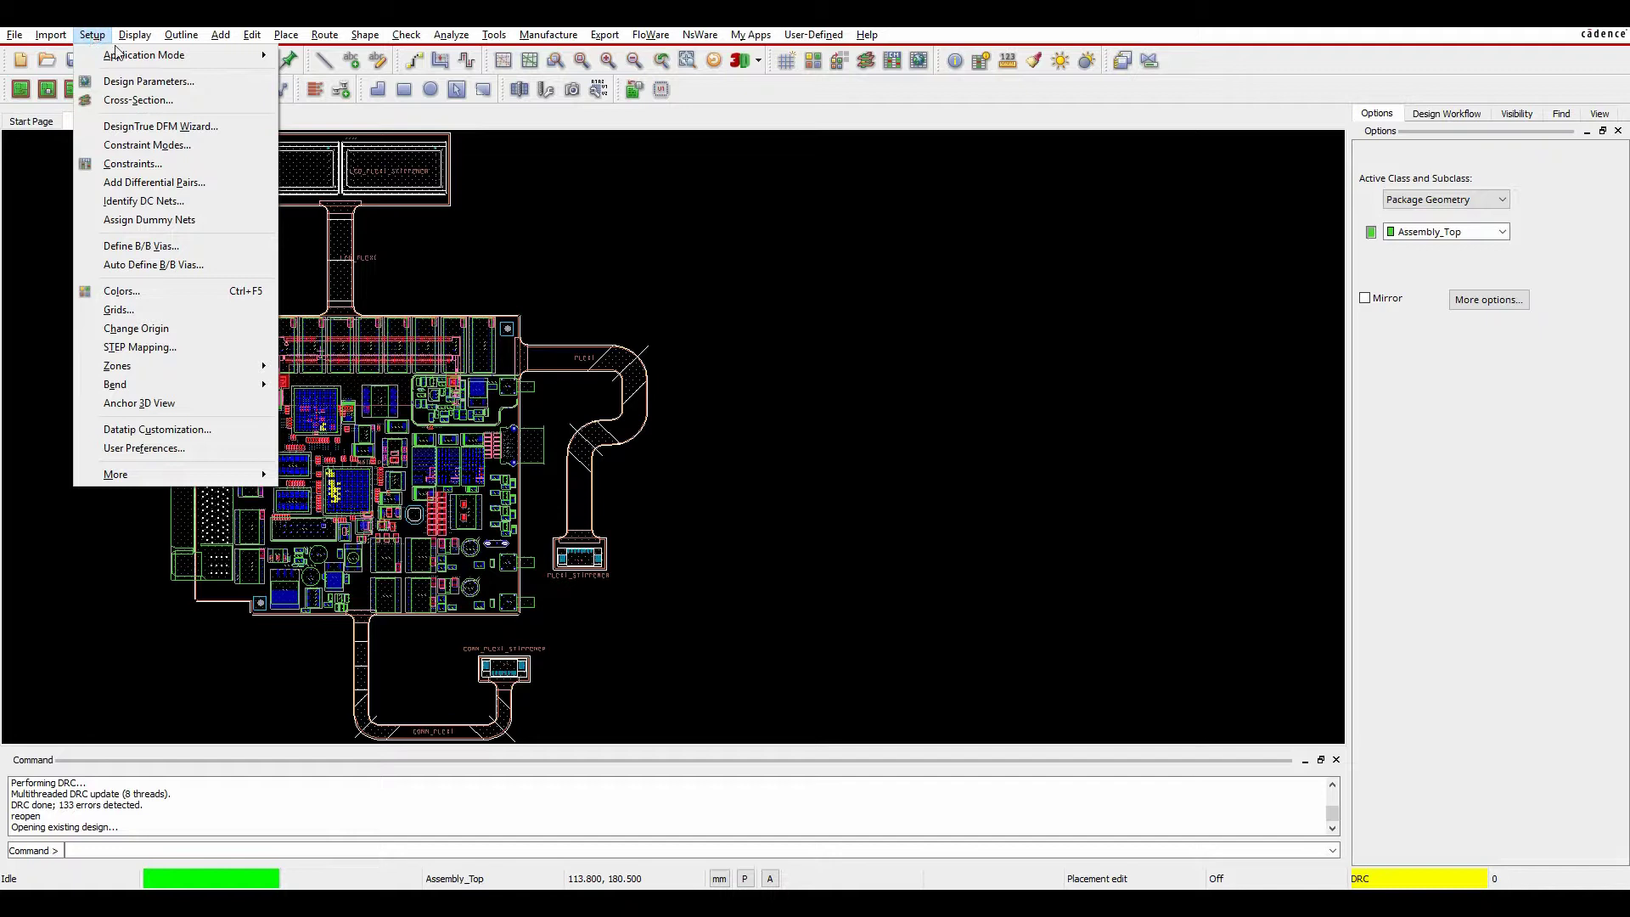
{"action": "left_click", "coordinate": [180, 127]}
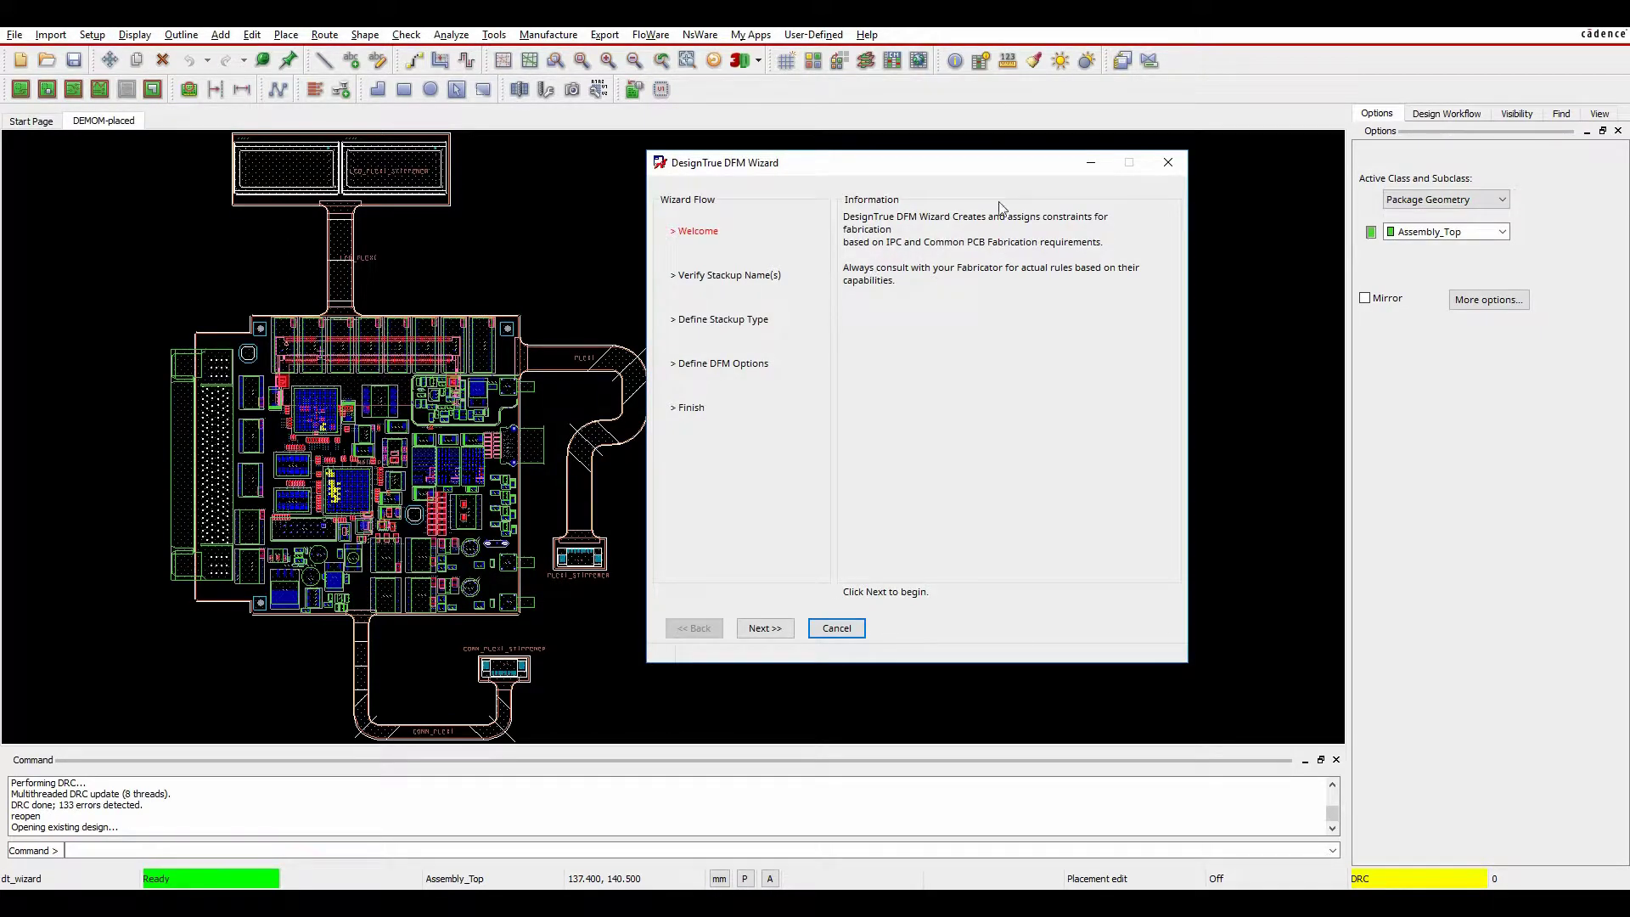
{"action": "left_click", "coordinate": [783, 630]}
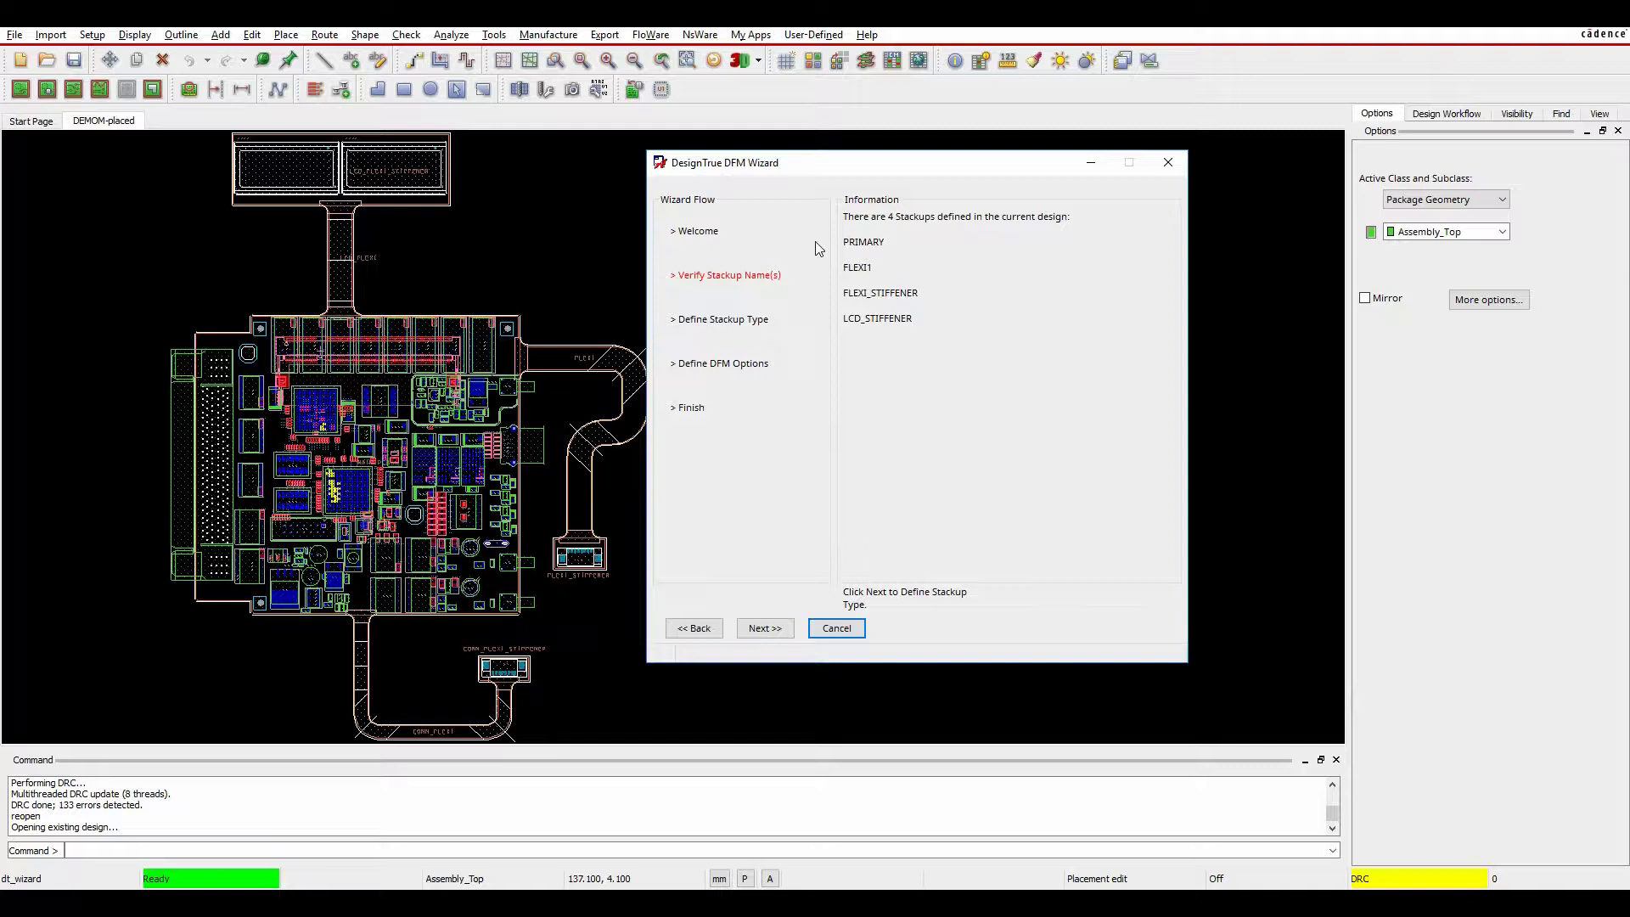
{"action": "left_click", "coordinate": [769, 629]}
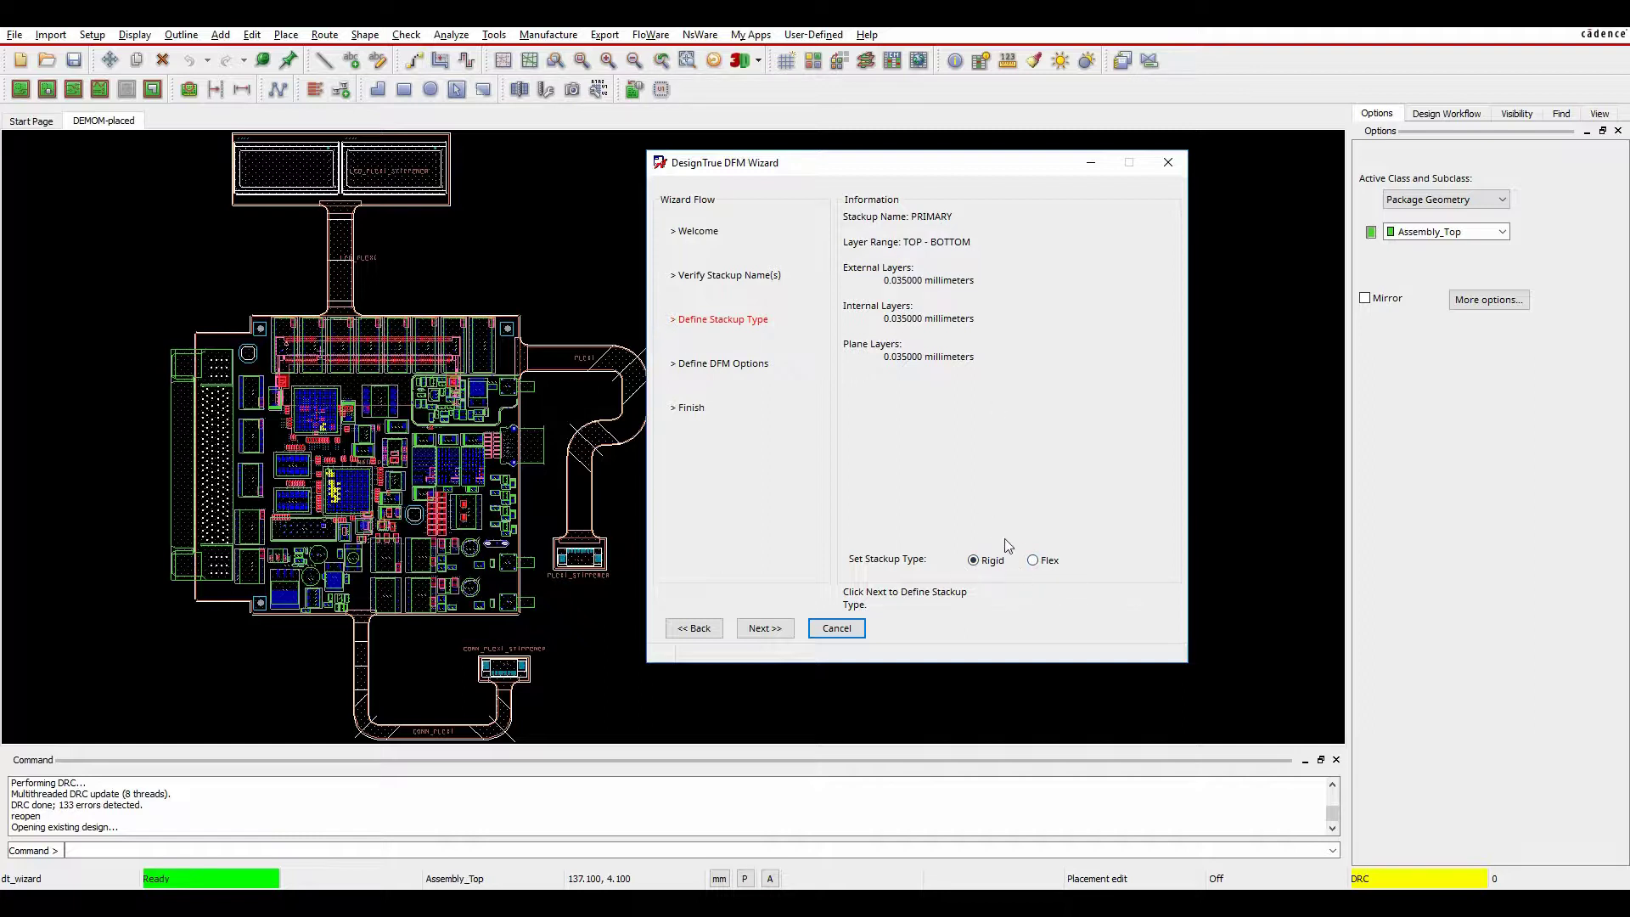
- Set the FLEXI1 and FLEXI_STIFFENER stackups to Flex and advance to Define DFM Options
{"action": "left_click", "coordinate": [764, 628]}
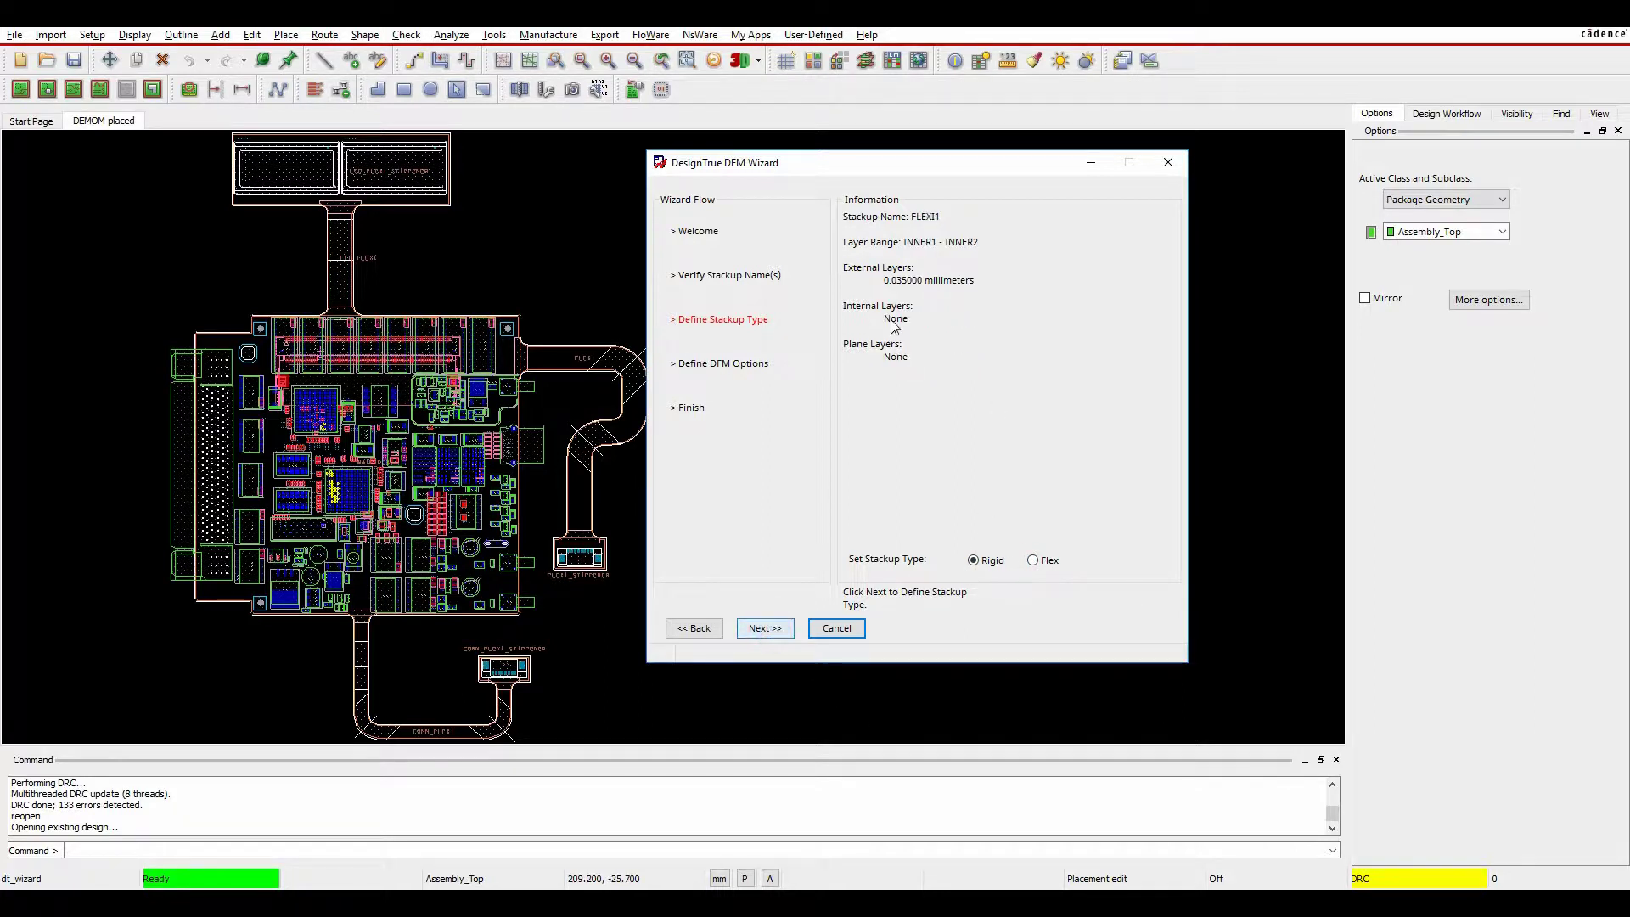
{"action": "left_click", "coordinate": [1033, 561]}
{"action": "left_click", "coordinate": [1033, 560]}
{"action": "left_click", "coordinate": [766, 630]}
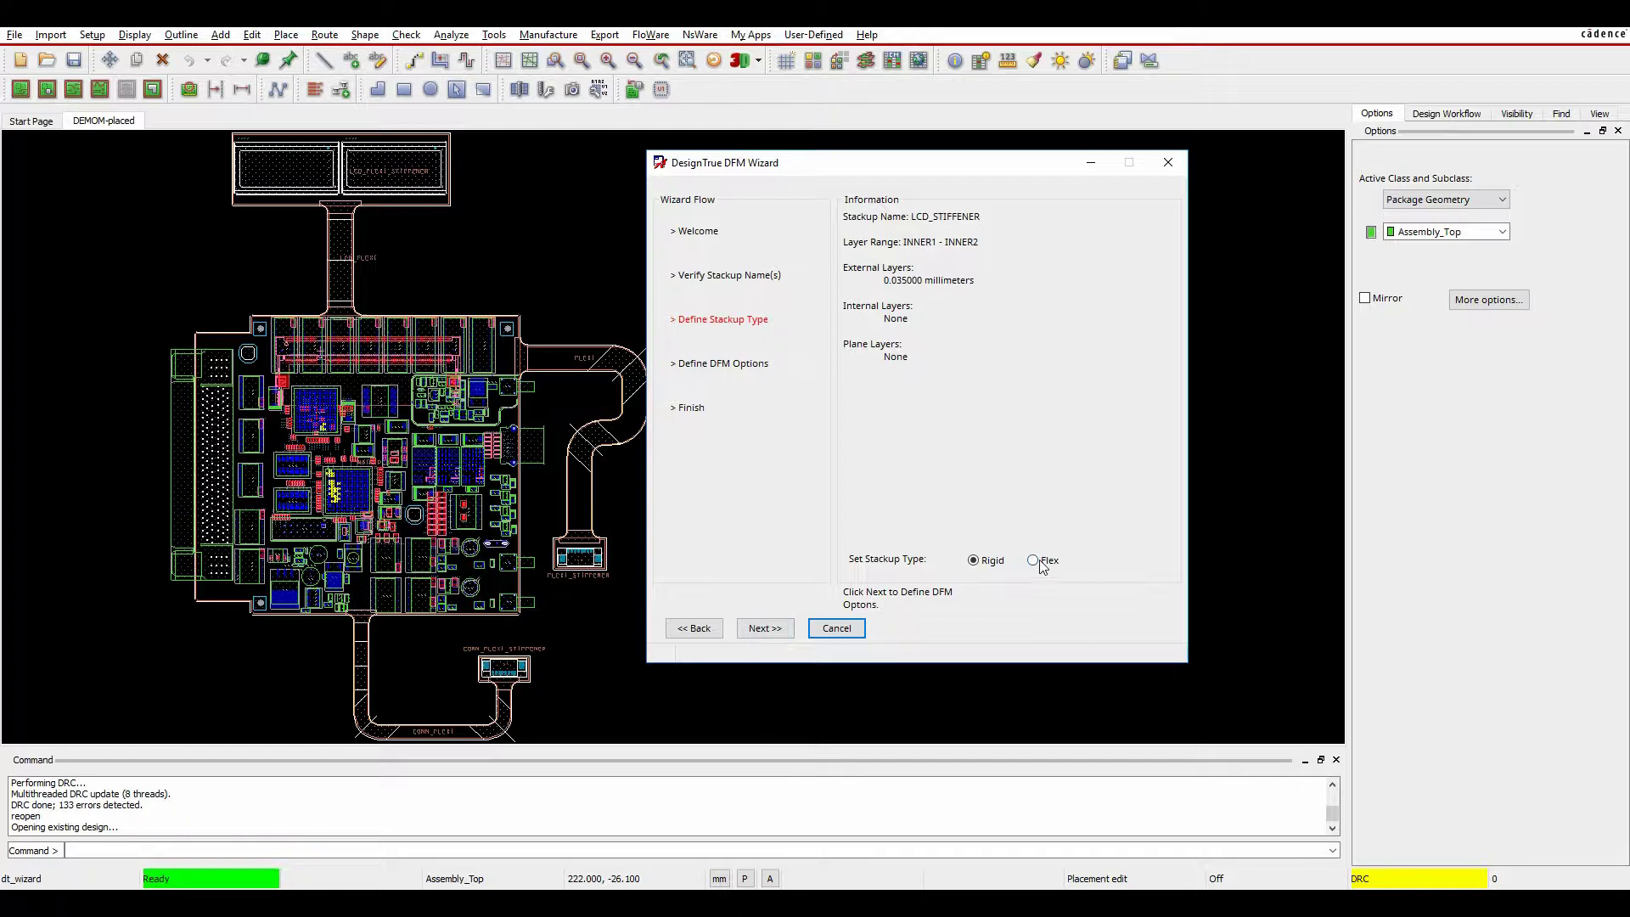
{"action": "left_click", "coordinate": [766, 628]}
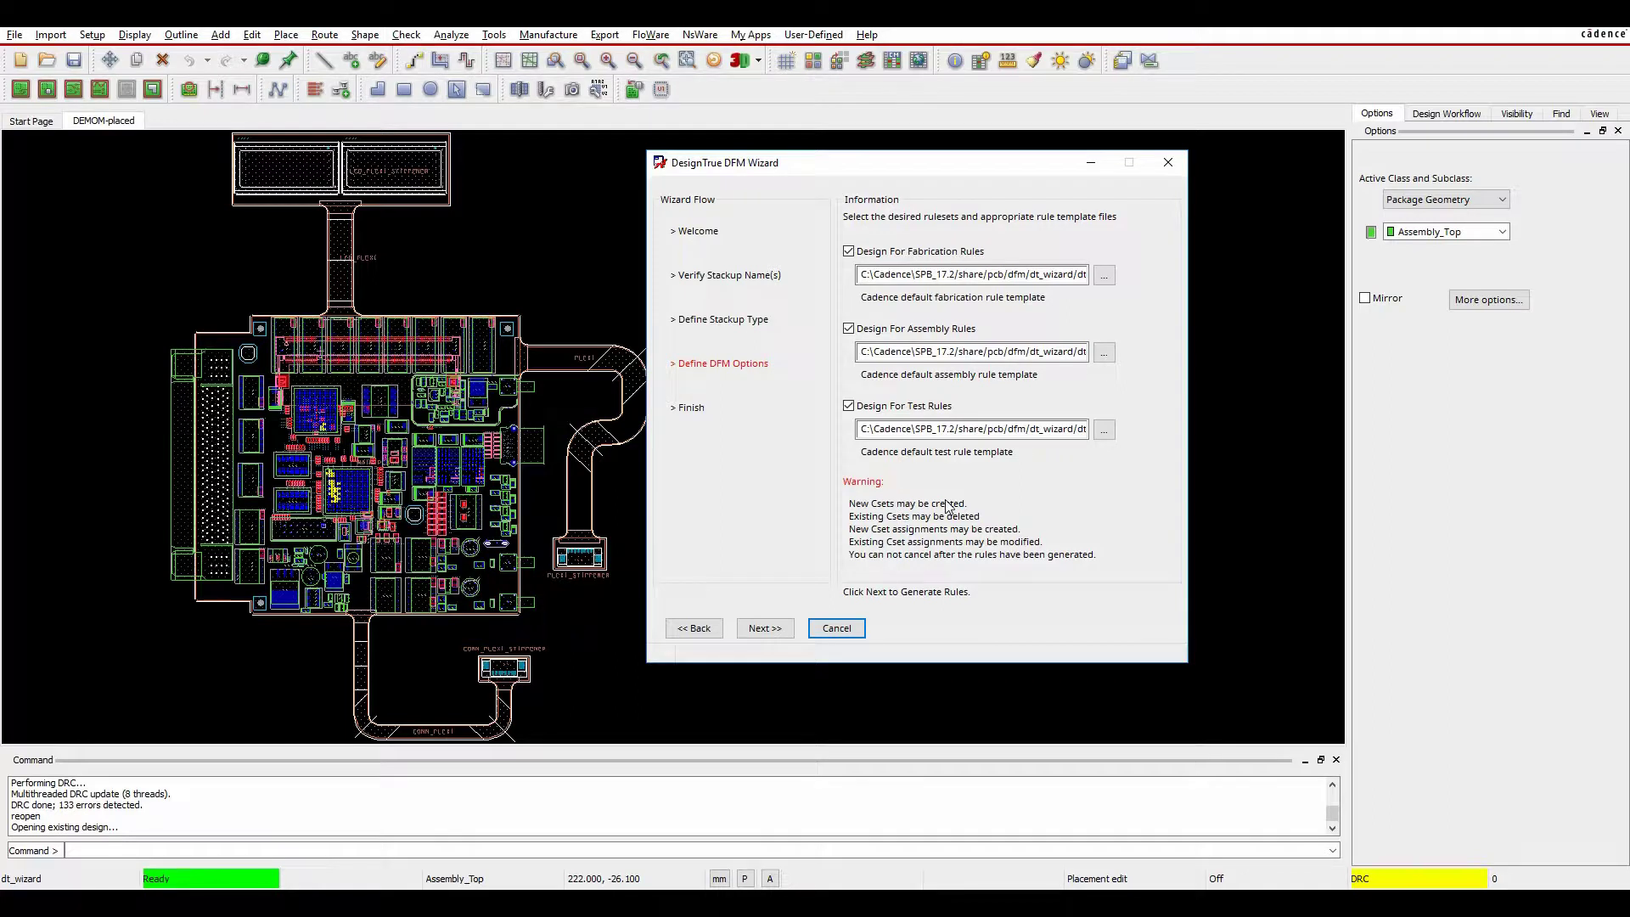
- Generate the fabrication, assembly and test rules and finish with a DRC update, yielding 7036 errors
{"action": "left_click", "coordinate": [772, 629]}
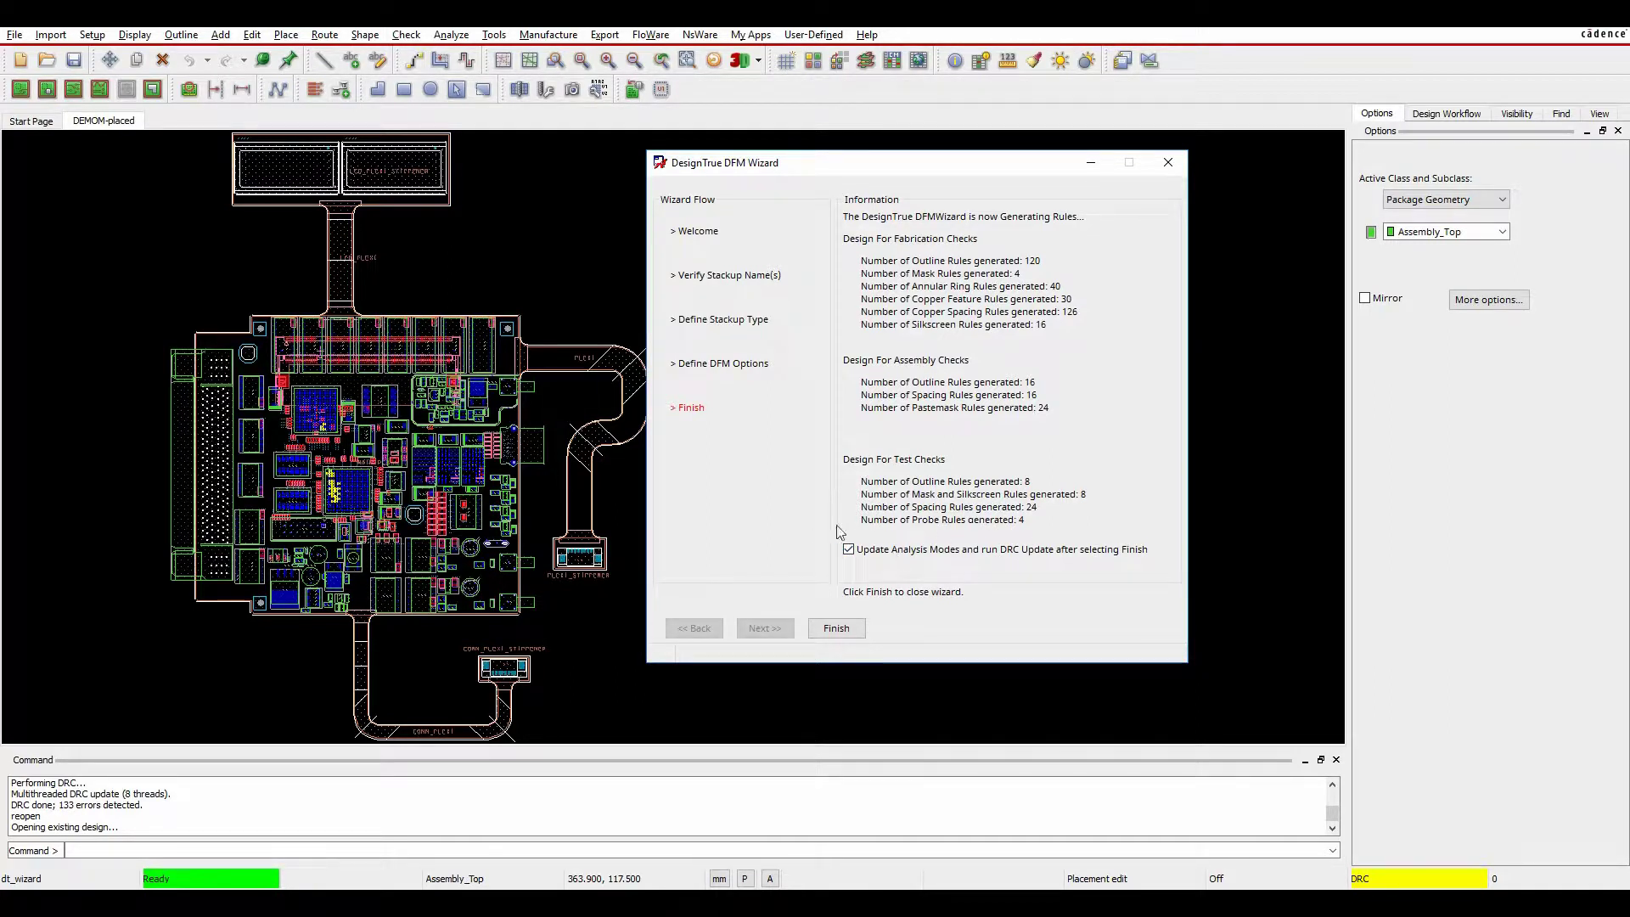
{"action": "left_click", "coordinate": [851, 629]}
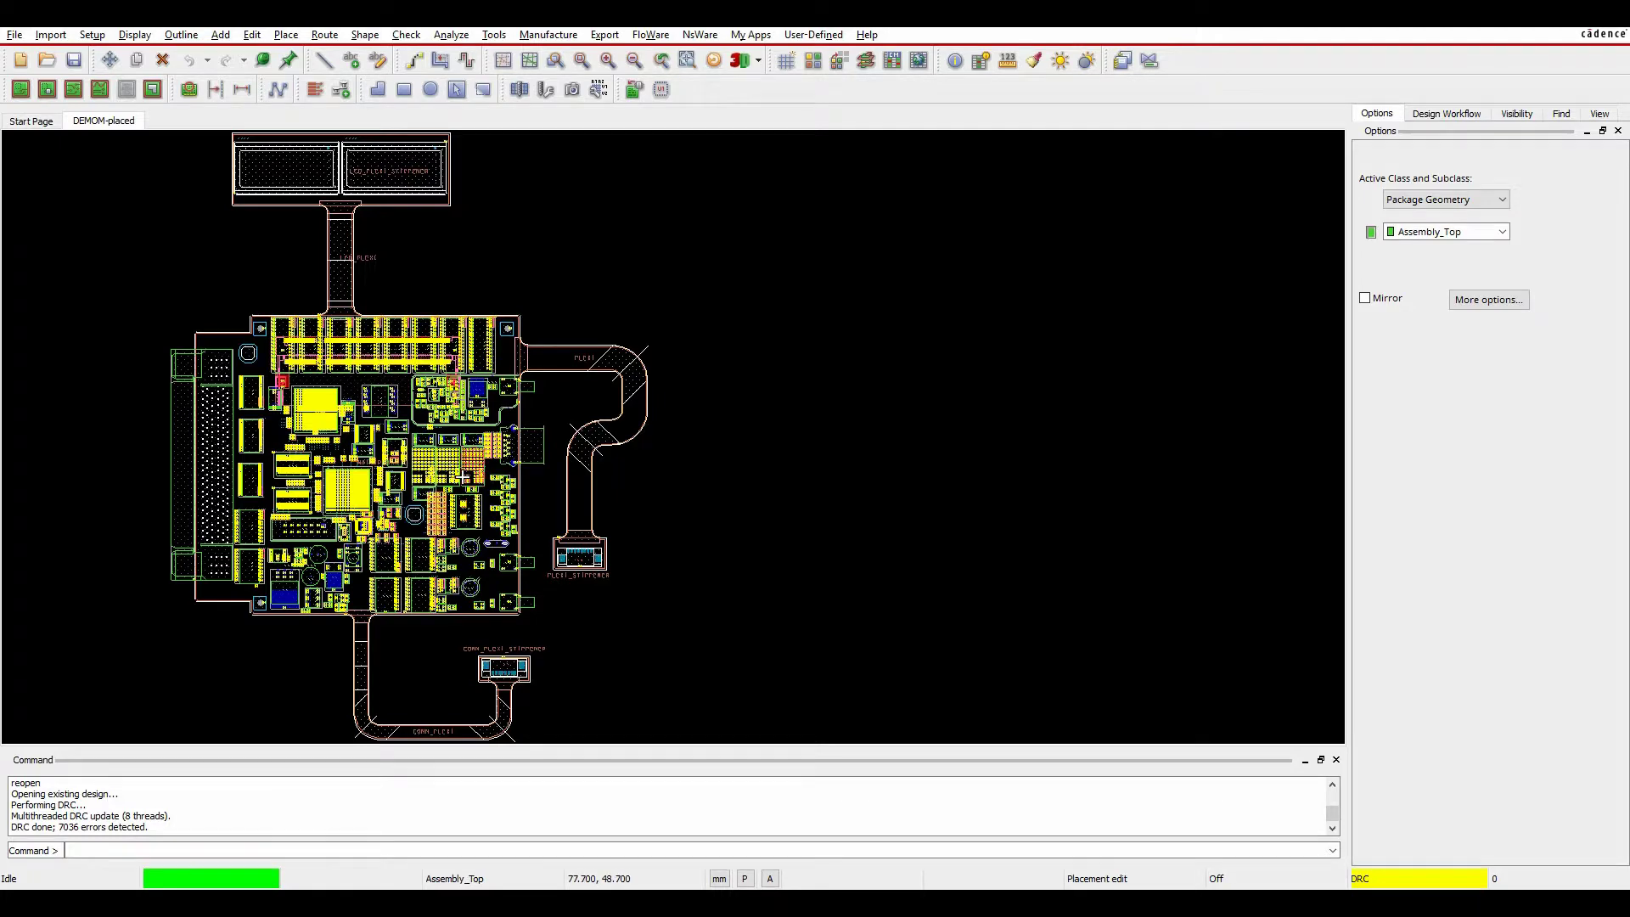
{"action": "left_click", "coordinate": [87, 34]}
{"action": "left_click", "coordinate": [206, 158]}
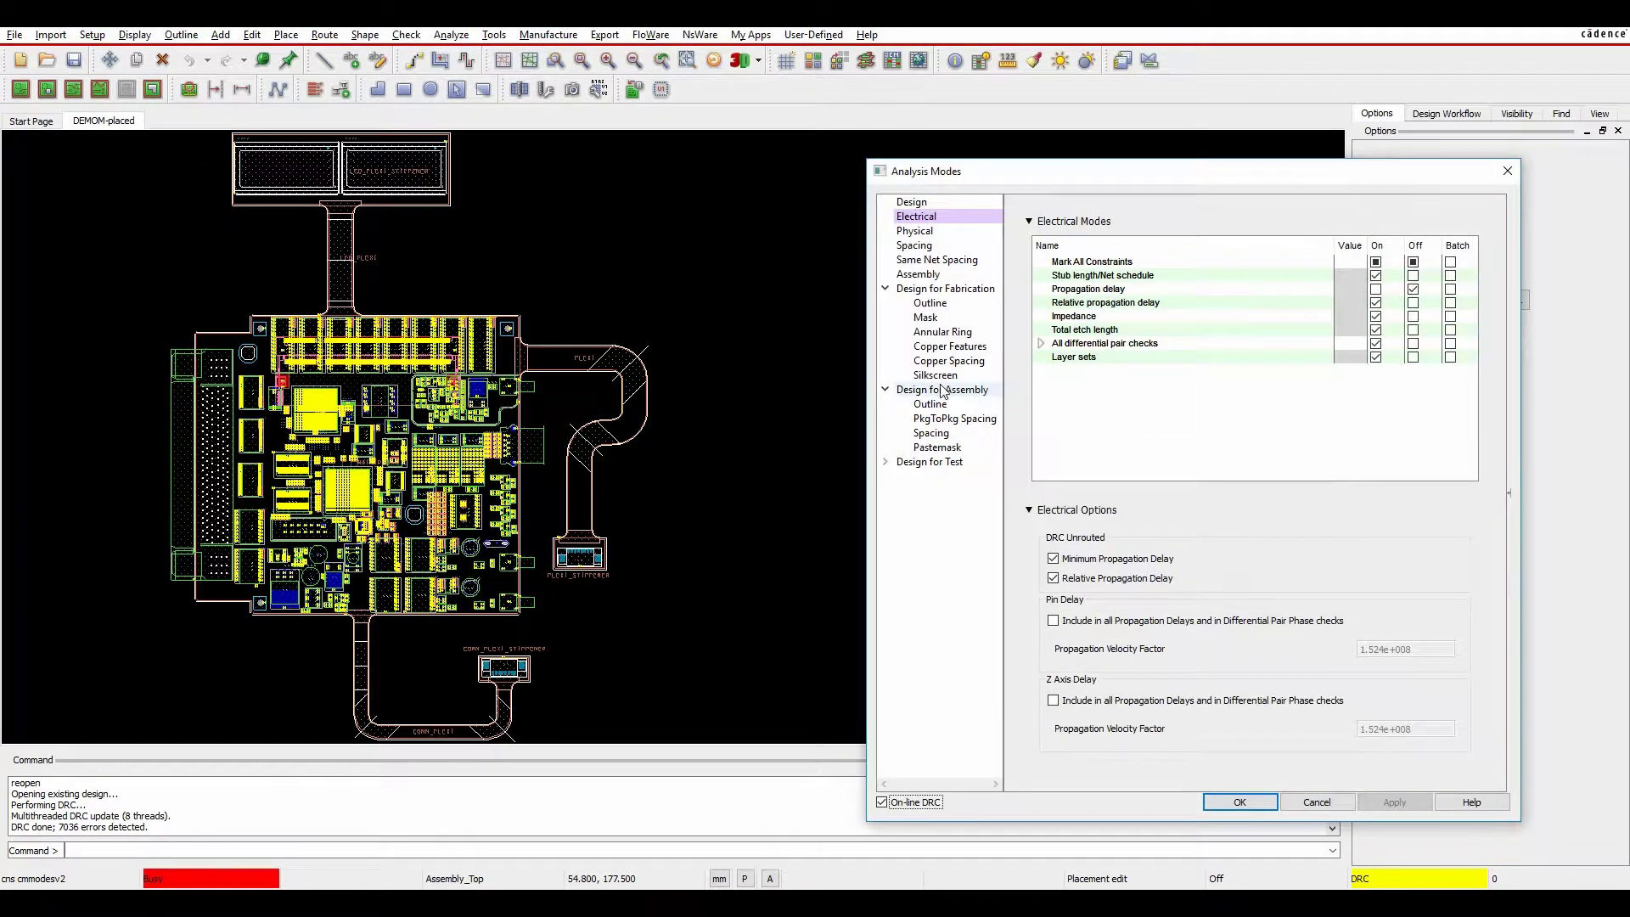
{"action": "left_click", "coordinate": [940, 289]}
{"action": "left_click", "coordinate": [931, 303]}
{"action": "left_click", "coordinate": [928, 318]}
{"action": "left_click", "coordinate": [928, 332]}
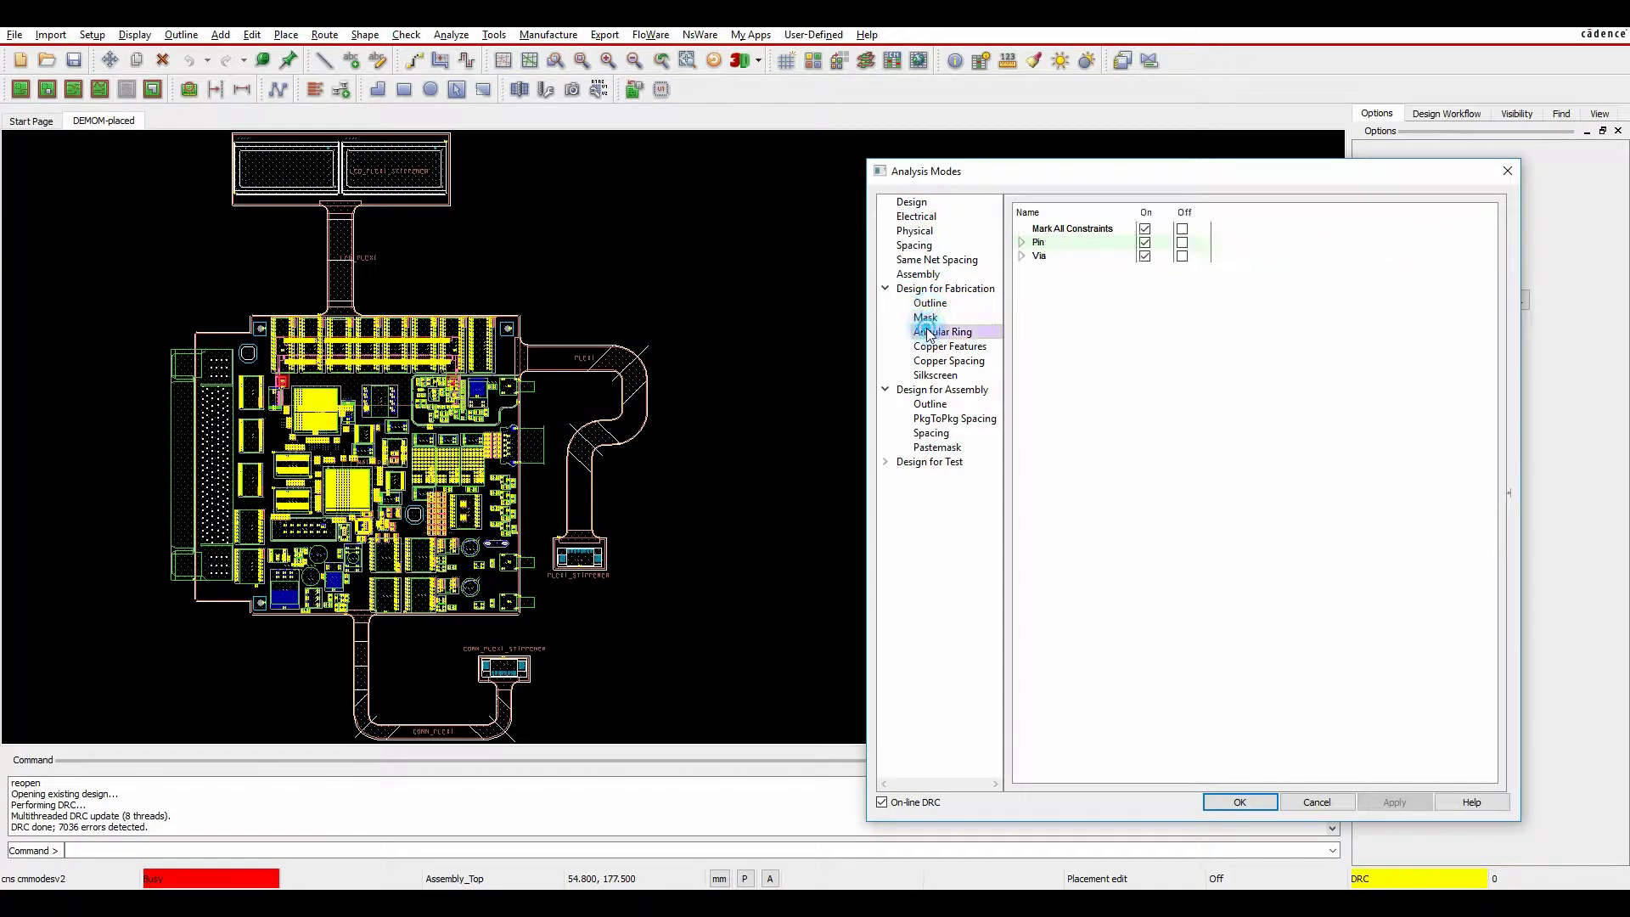
{"action": "left_click", "coordinate": [1021, 242]}
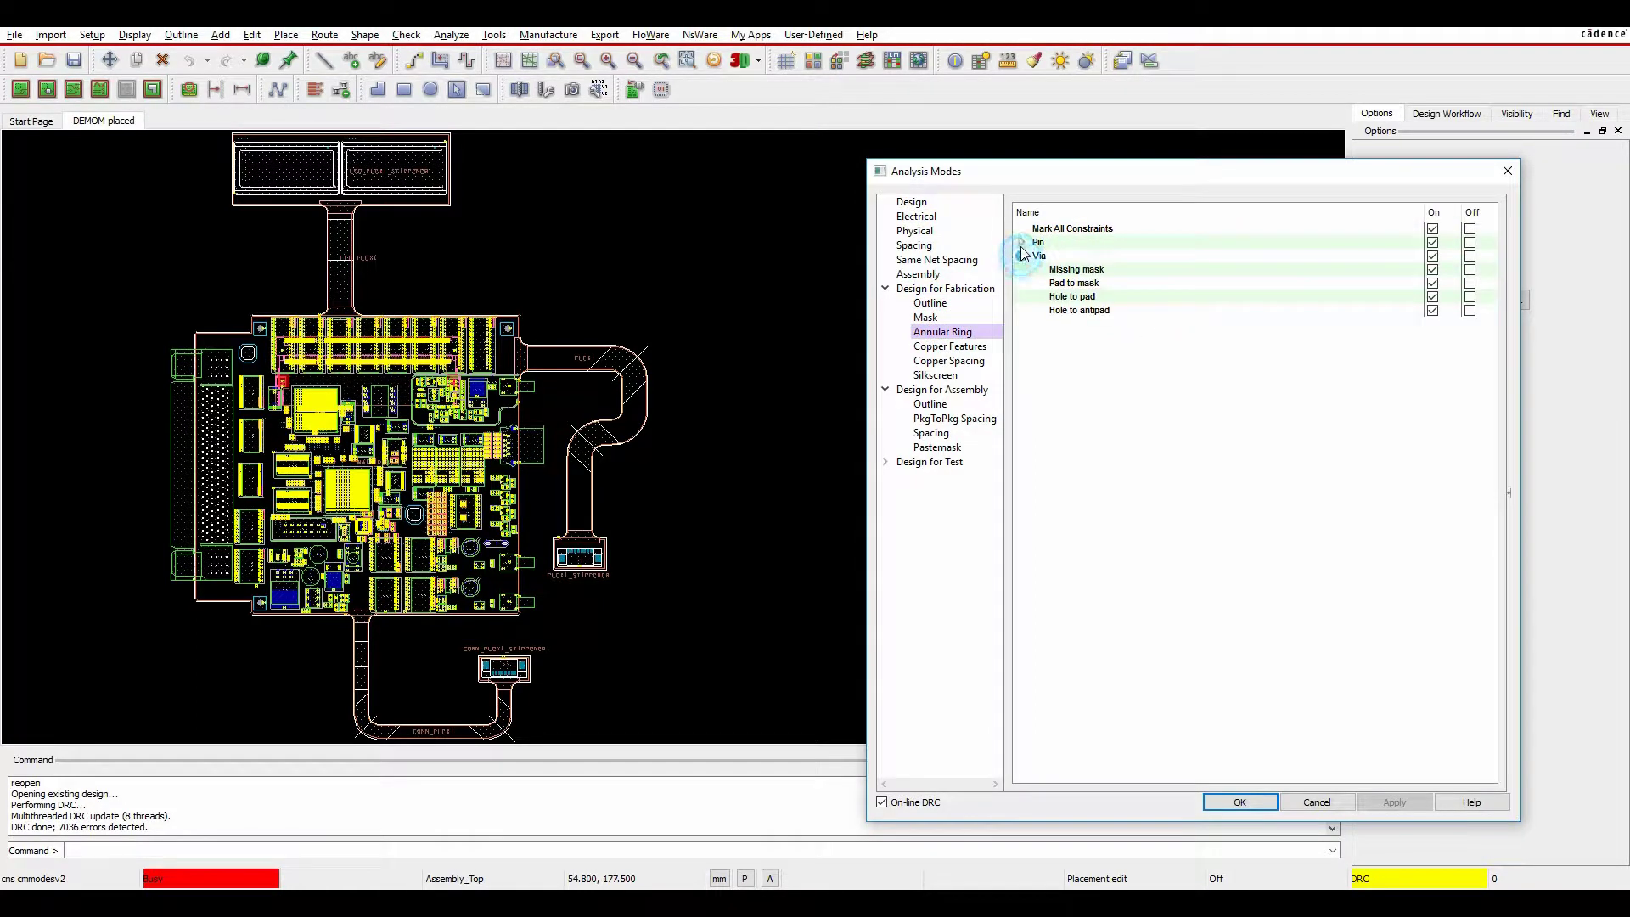
{"action": "left_click", "coordinate": [1021, 310]}
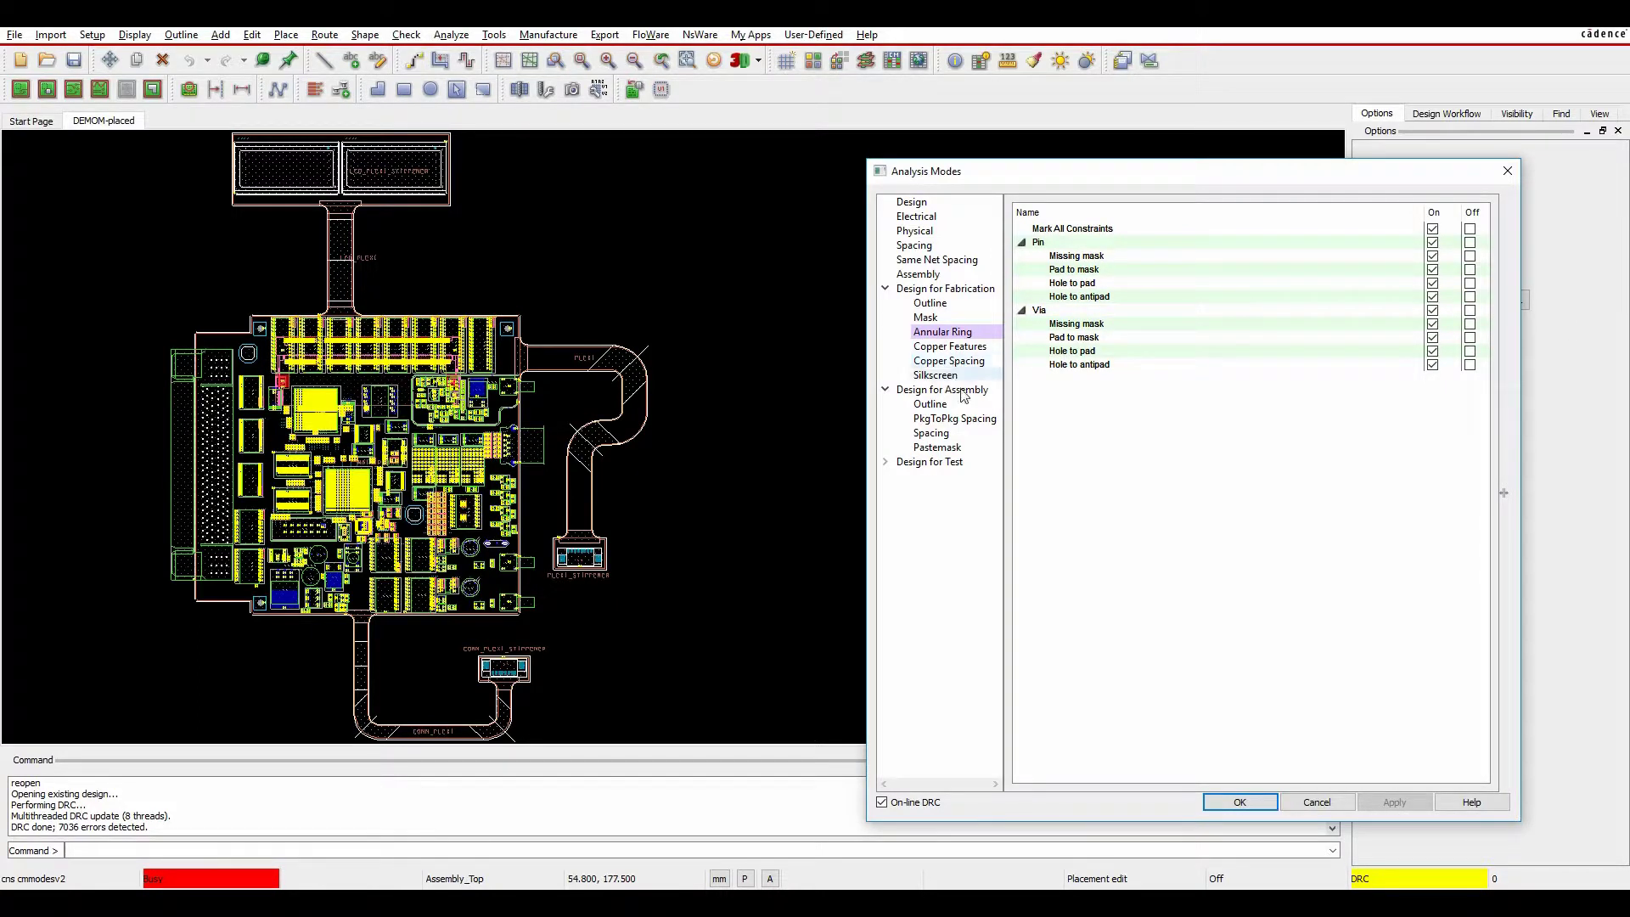
{"action": "left_click", "coordinate": [1319, 802]}
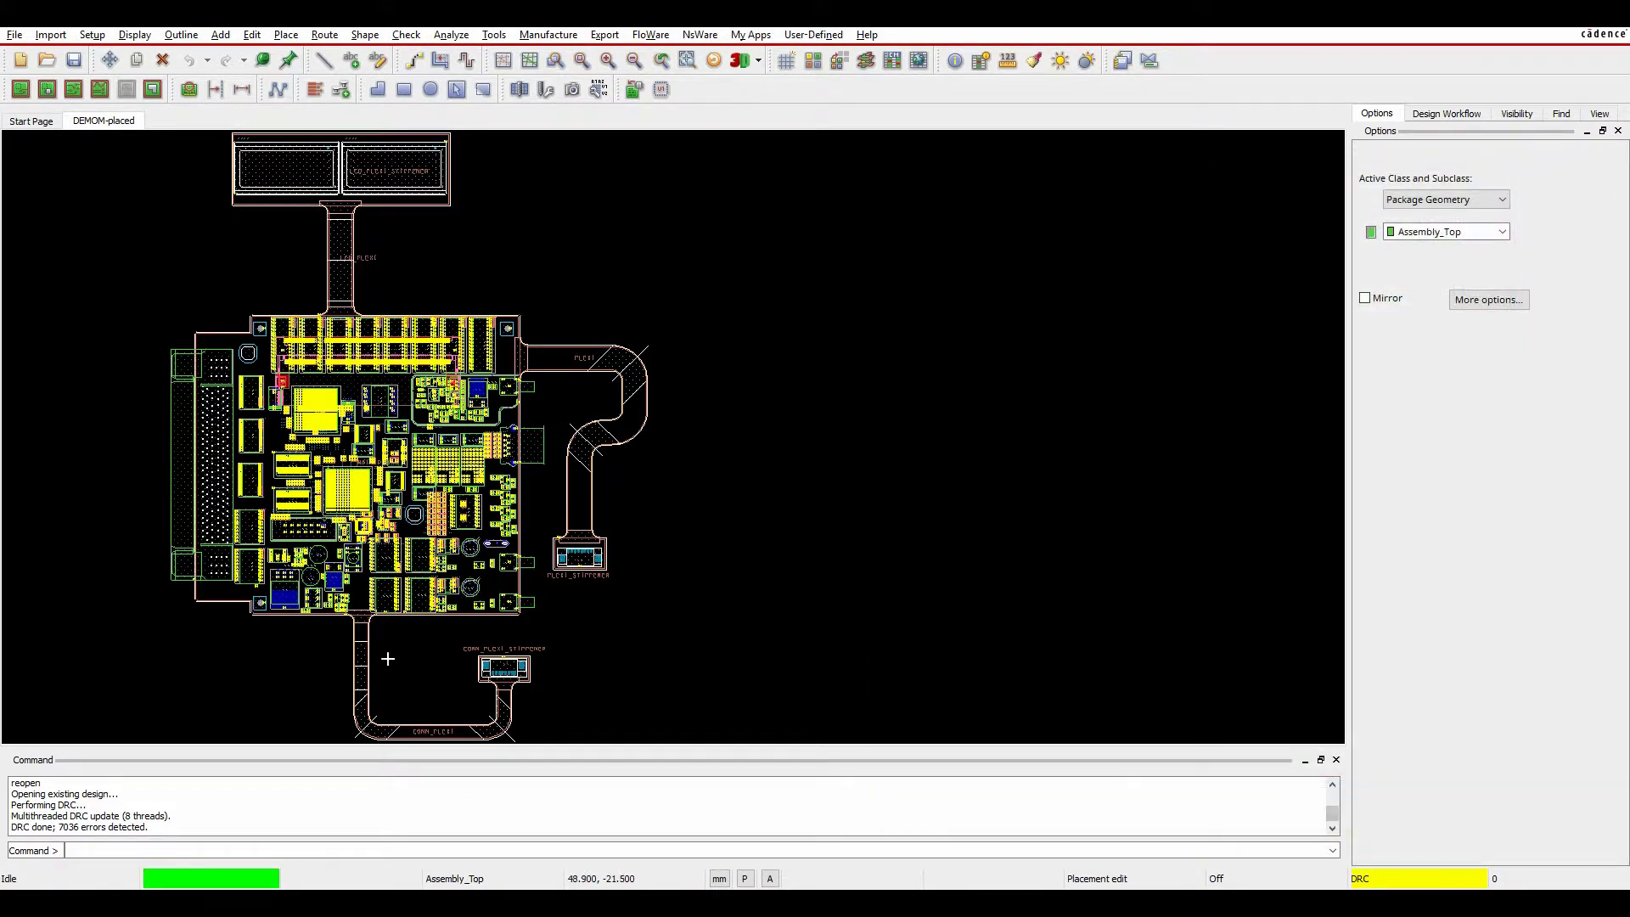
- Restrict the Find filter to DRC errors only and read the Annular Ring: Pin pad to Mask markers
{"action": "scroll", "coordinate": [451, 619], "scroll_direction": "up", "scroll_amount": 3}
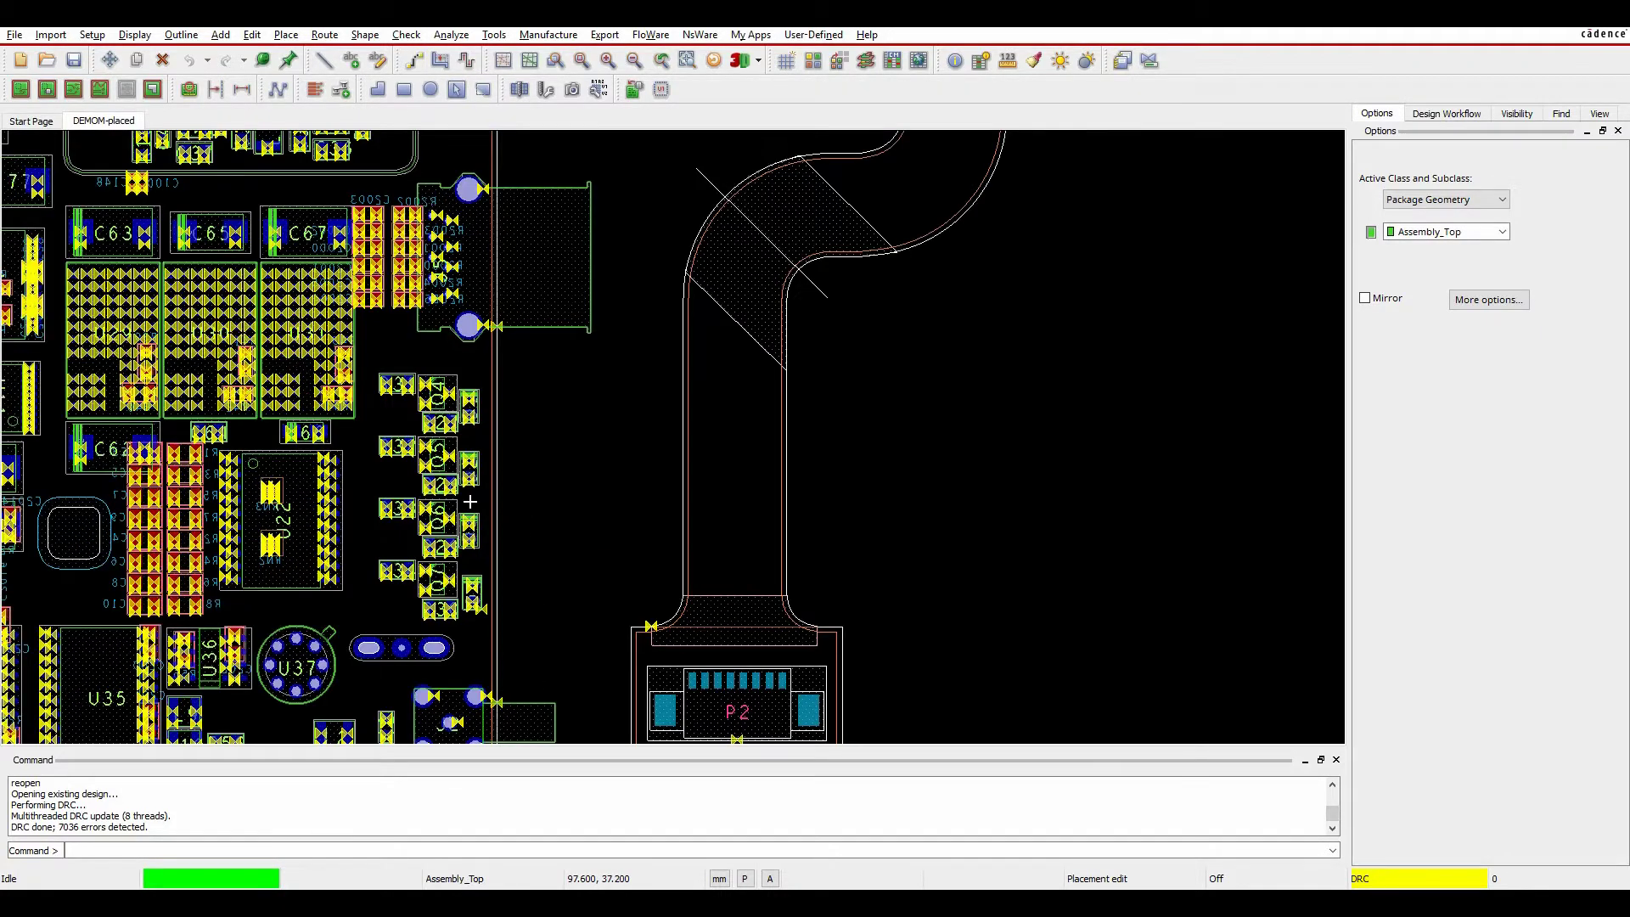
{"action": "scroll", "coordinate": [471, 501], "scroll_direction": "up", "scroll_amount": 3}
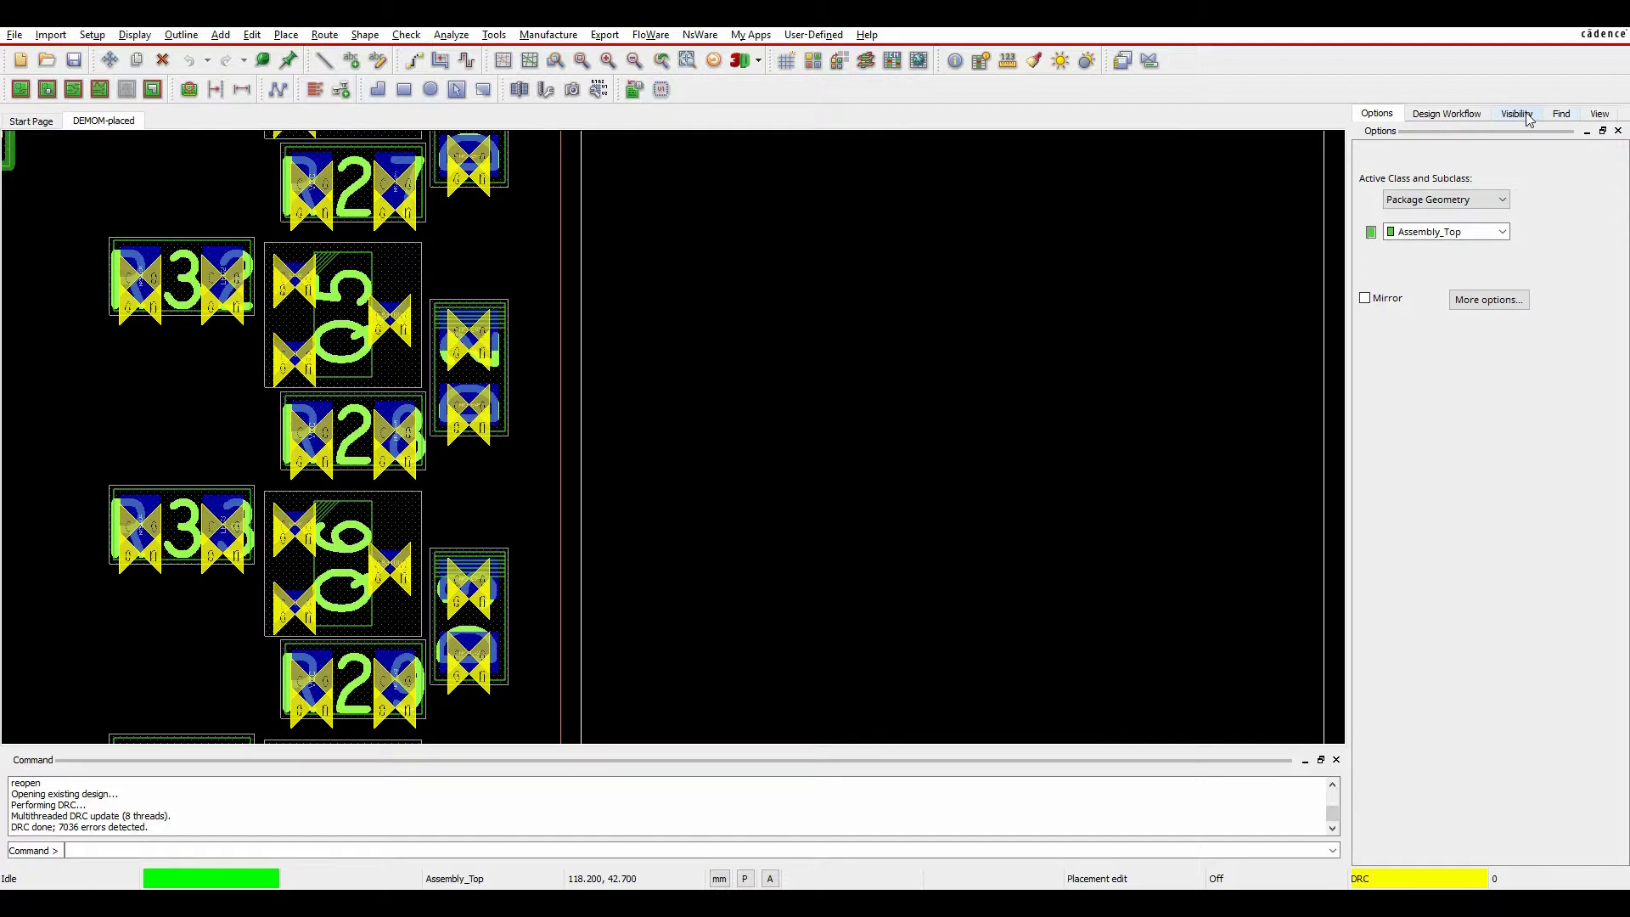
{"action": "left_click", "coordinate": [1562, 113]}
{"action": "left_click", "coordinate": [1434, 186]}
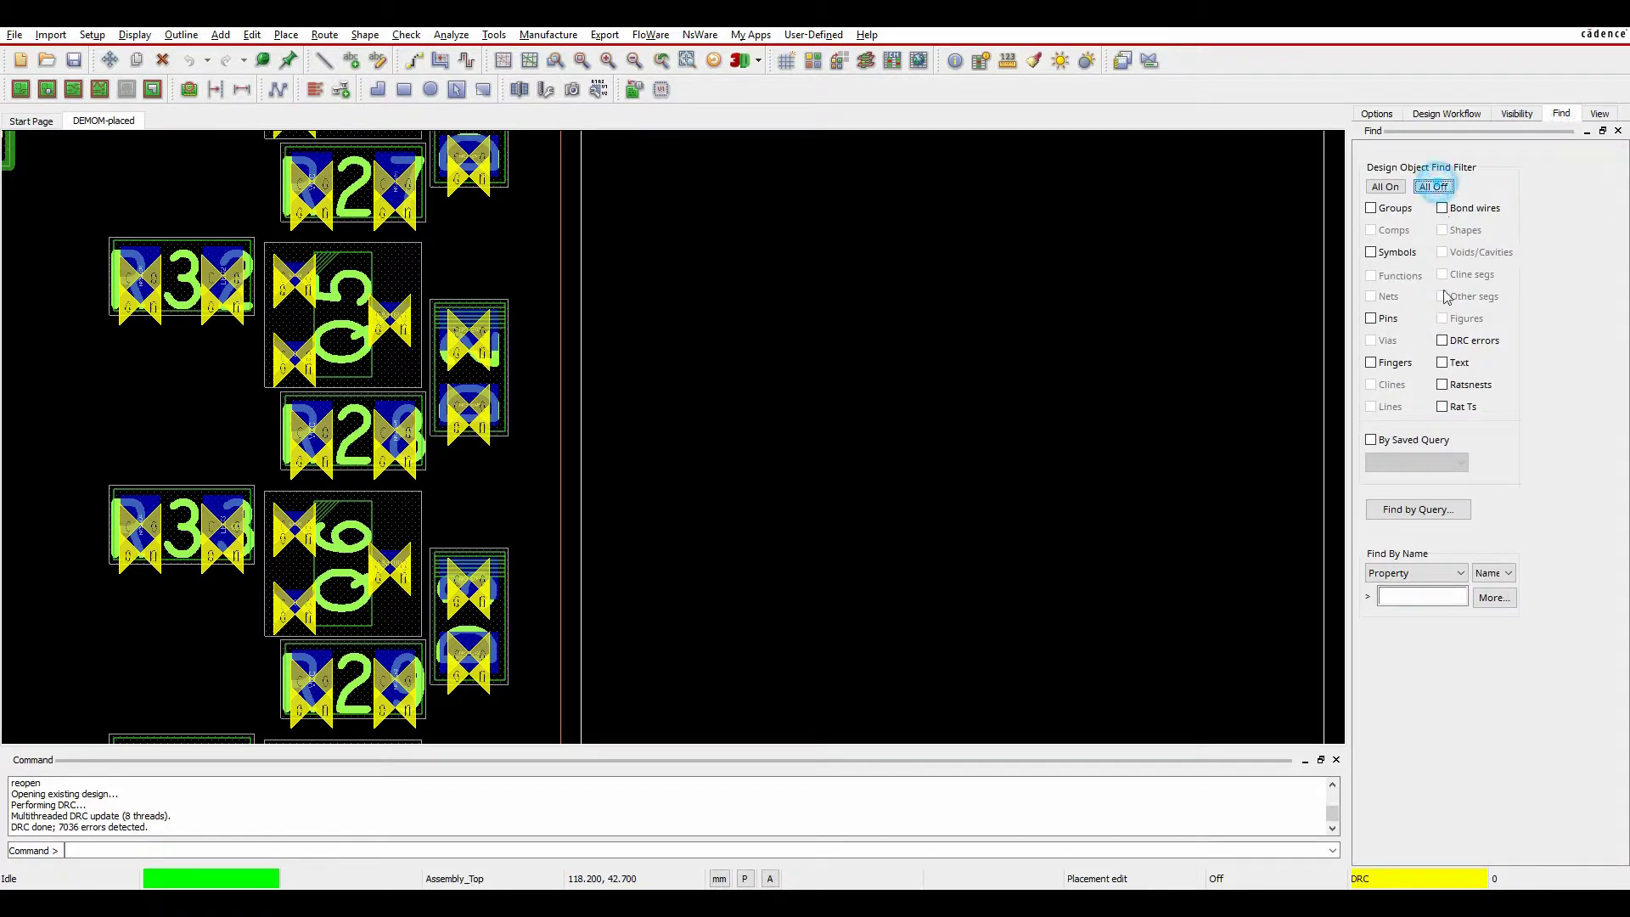
{"action": "left_click", "coordinate": [1442, 340]}
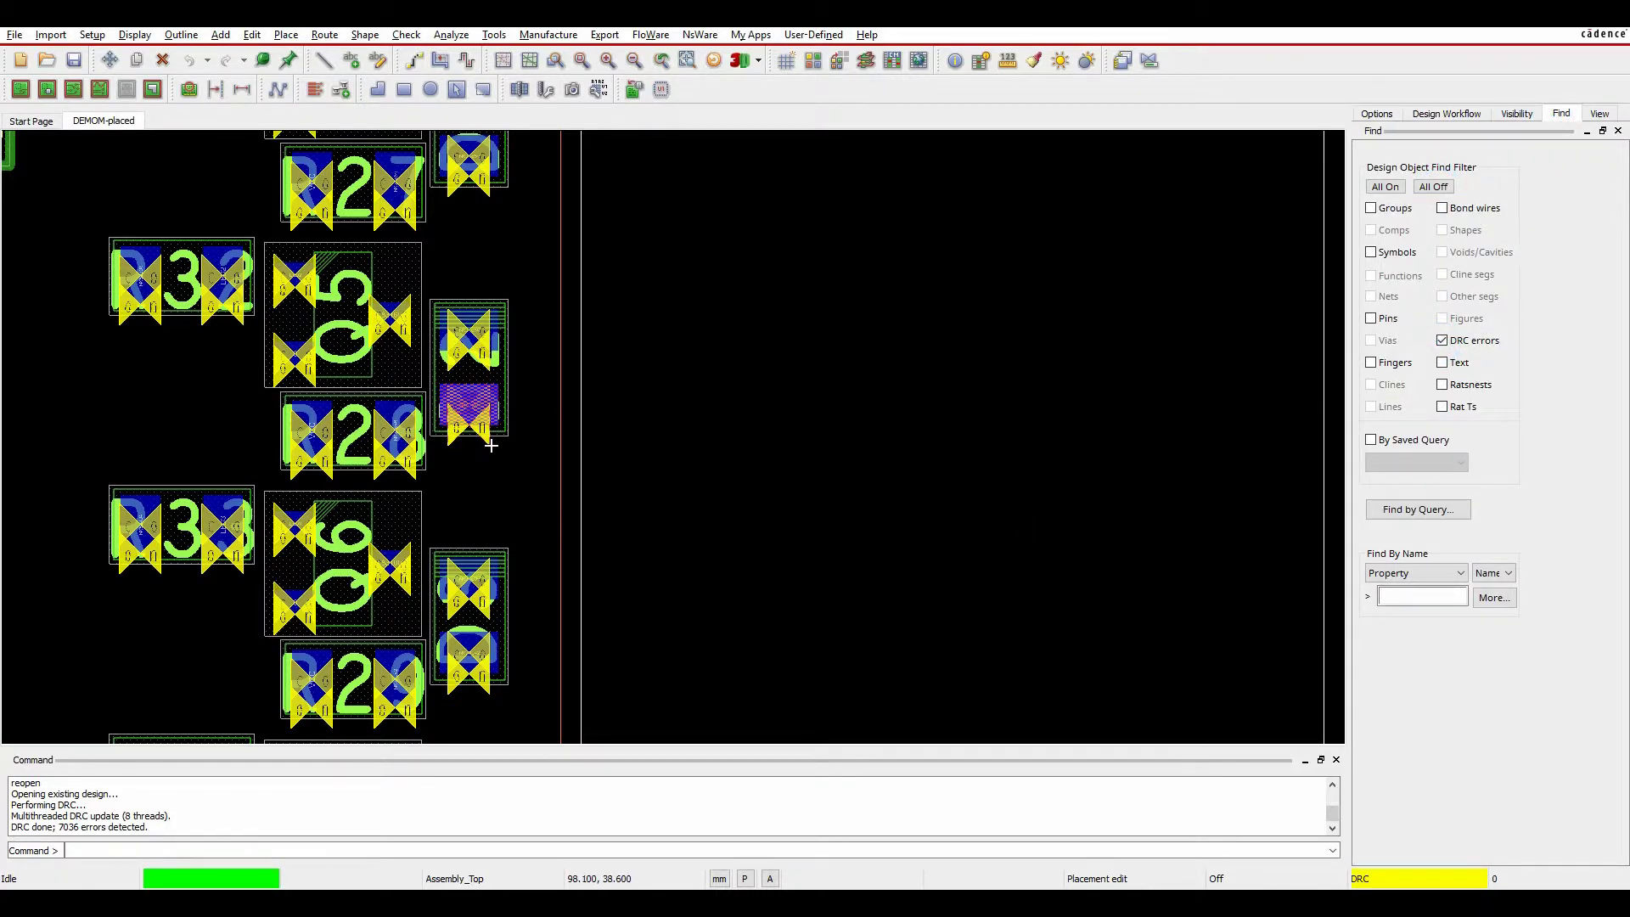
{"action": "mouse_move", "coordinate": [488, 443]}
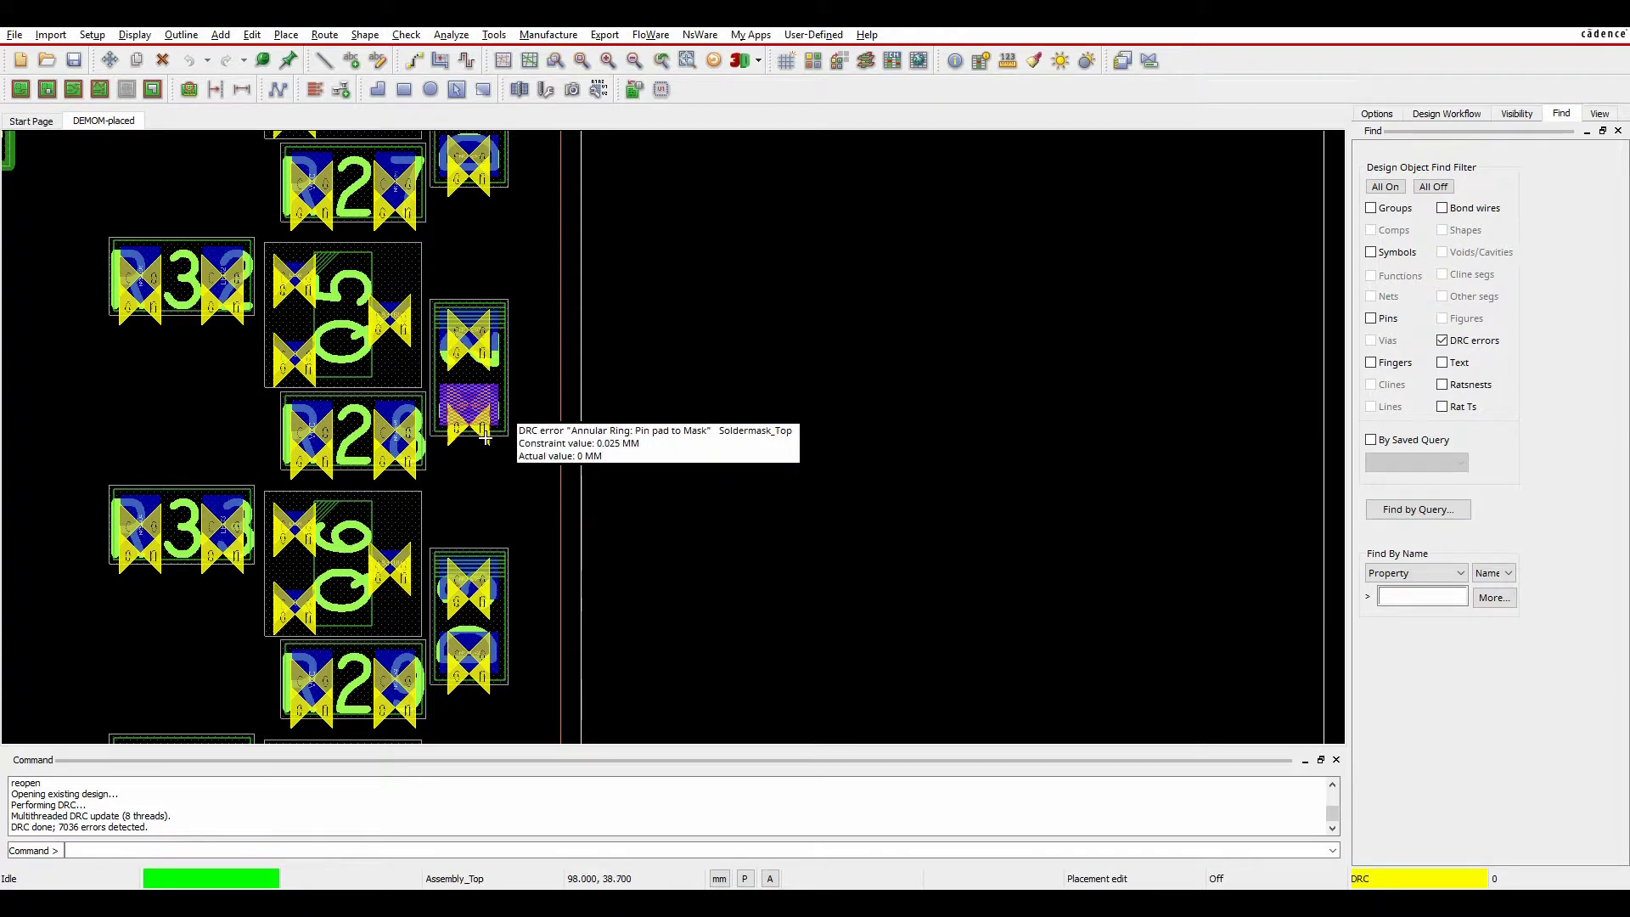
{"action": "mouse_move", "coordinate": [484, 359]}
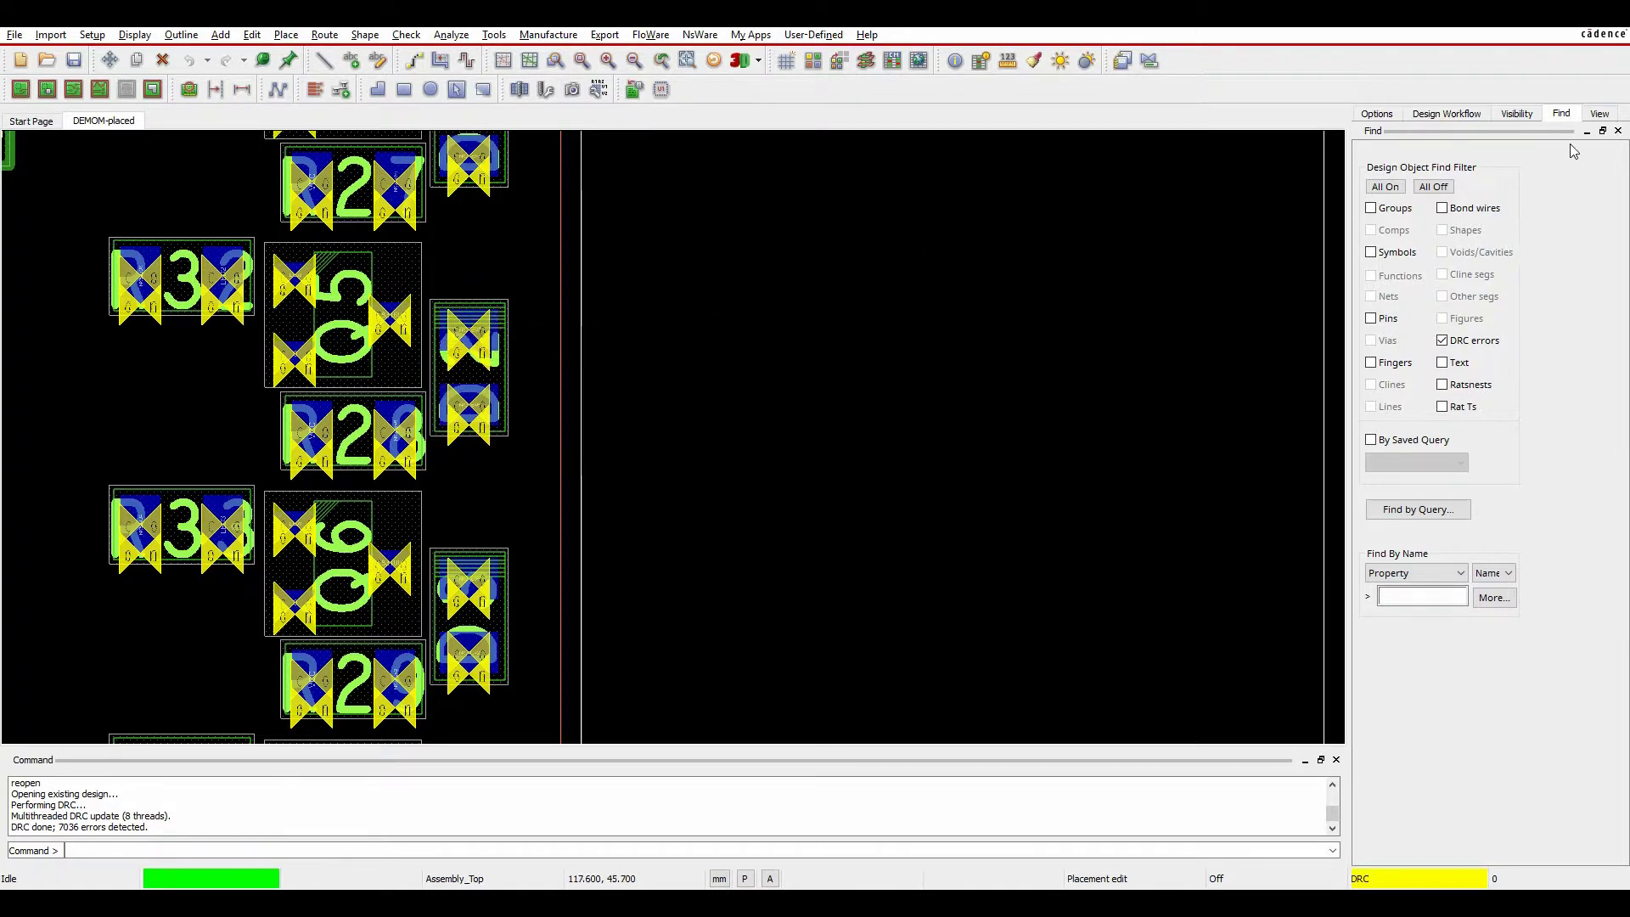
- Hide all layers except Soldermask_Top, Pastemask_Top and Board Geometry/Design_Outline
{"action": "left_click", "coordinate": [1527, 114]}
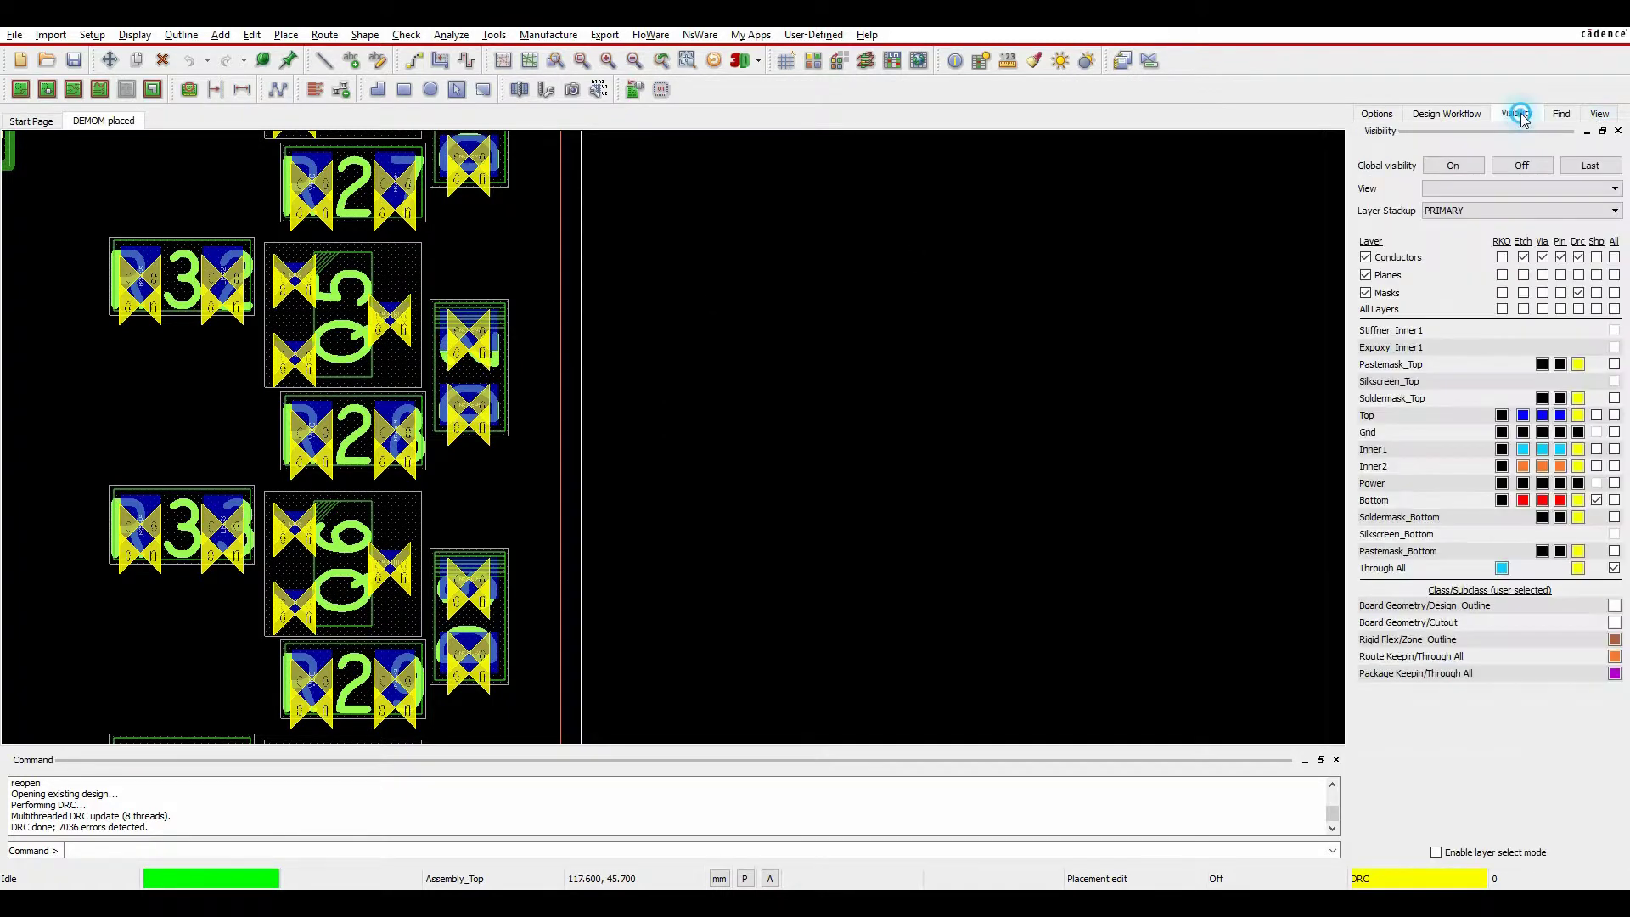
{"action": "left_click", "coordinate": [1547, 171]}
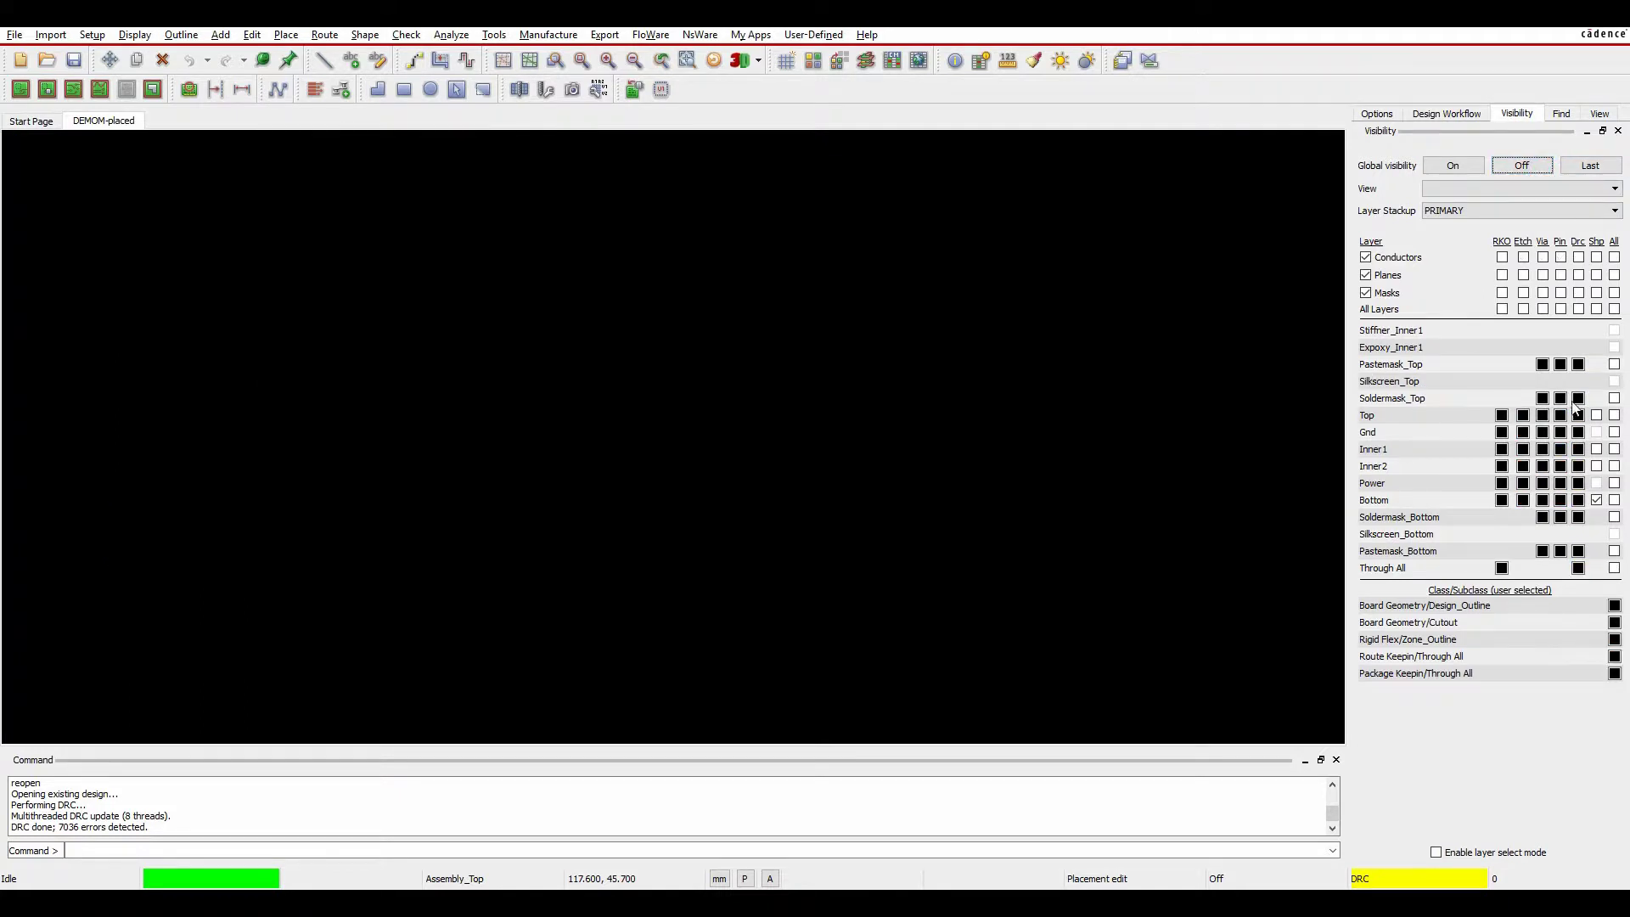
{"action": "left_click", "coordinate": [1614, 398]}
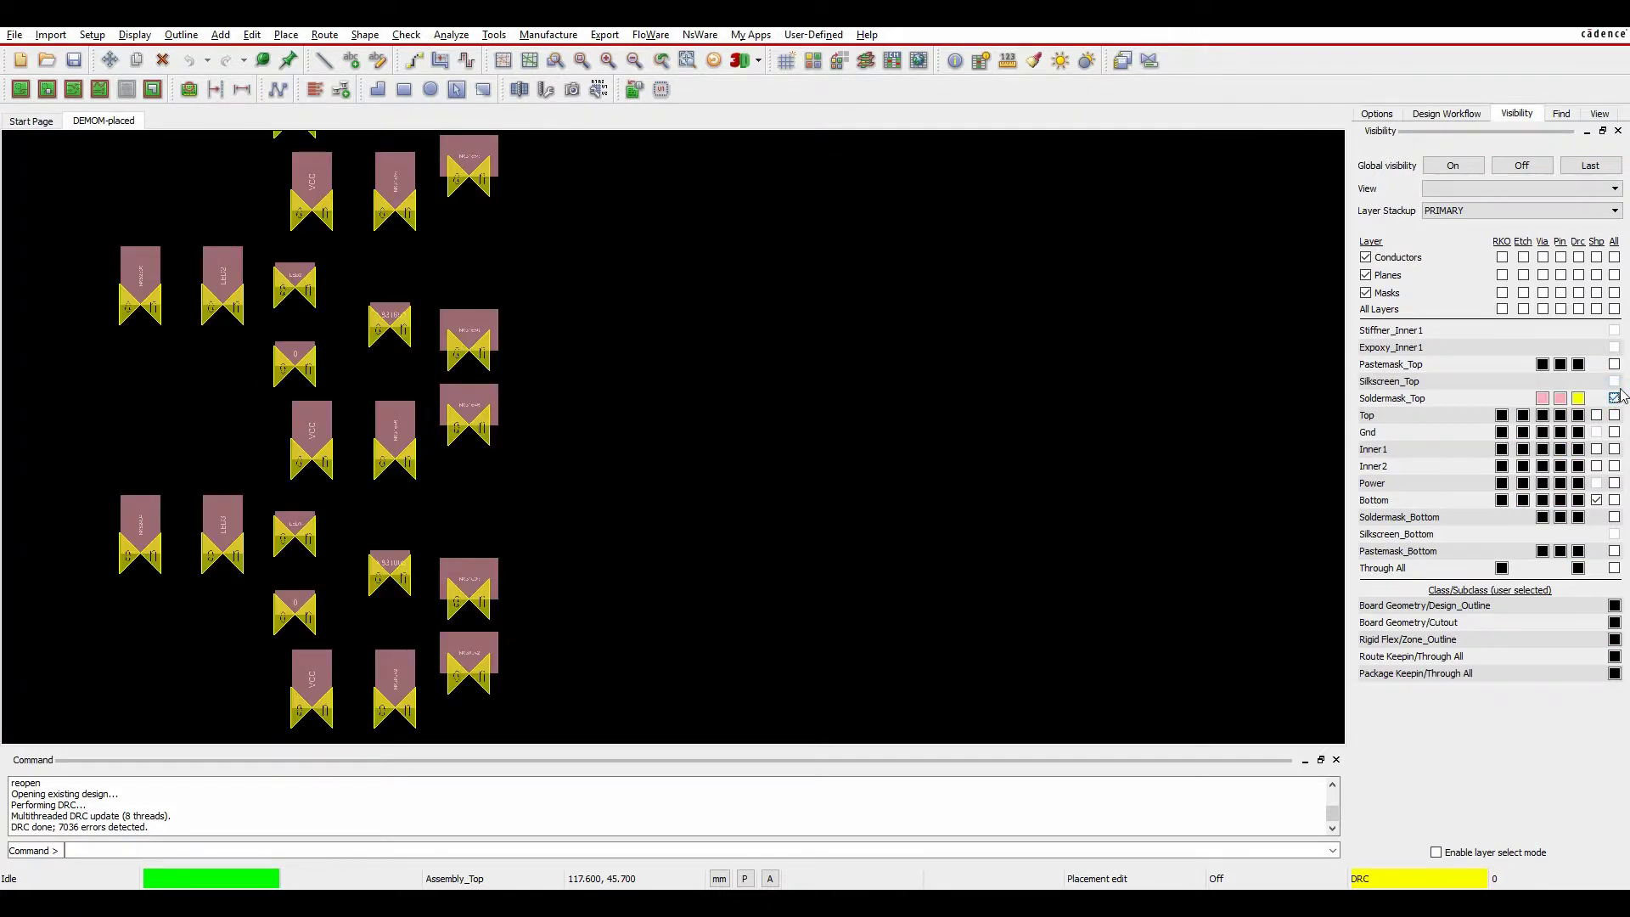
{"action": "left_click", "coordinate": [1615, 364]}
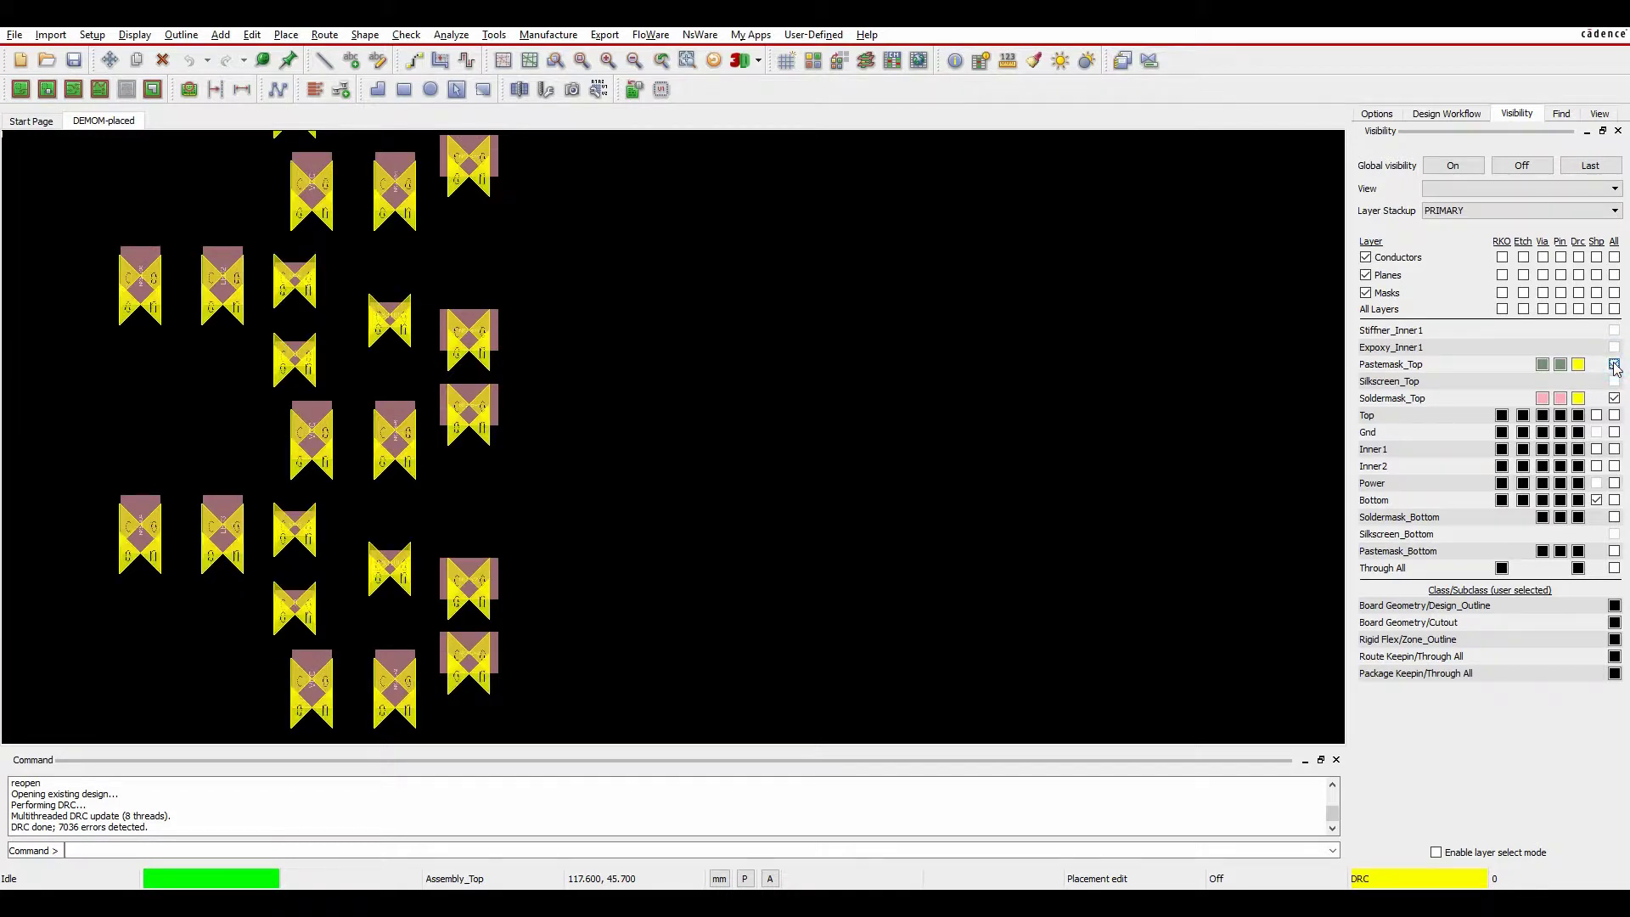
{"action": "left_click", "coordinate": [1615, 605]}
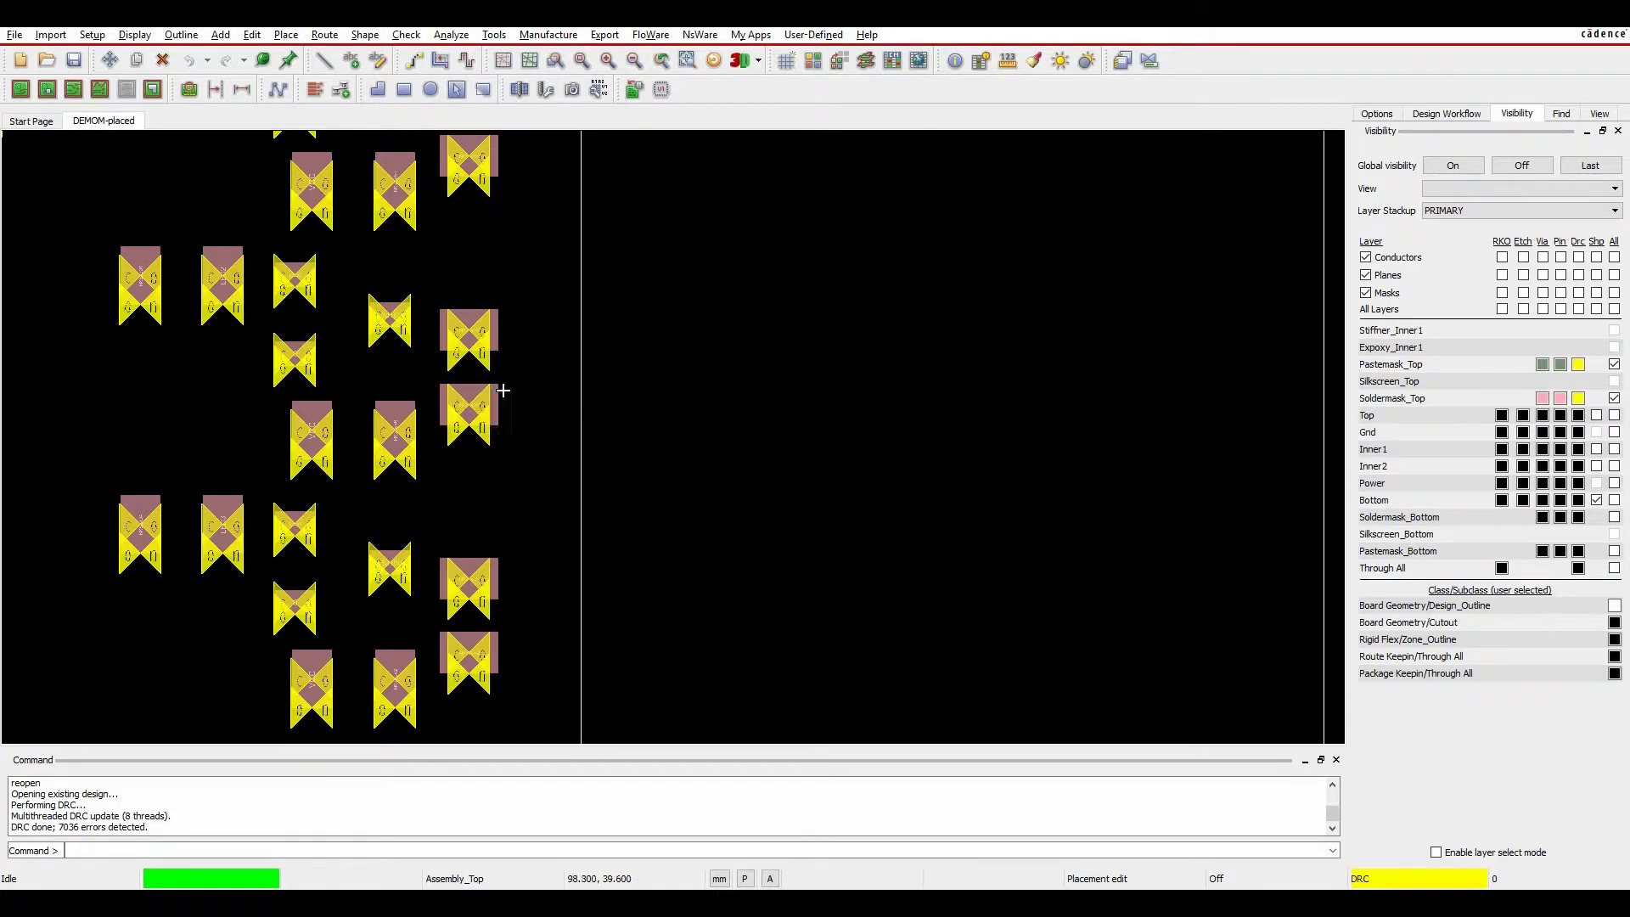
- Open the Design for Assembly DFA Constraint Set Pastemask worksheet in Constraint Manager
{"action": "left_click", "coordinate": [892, 60]}
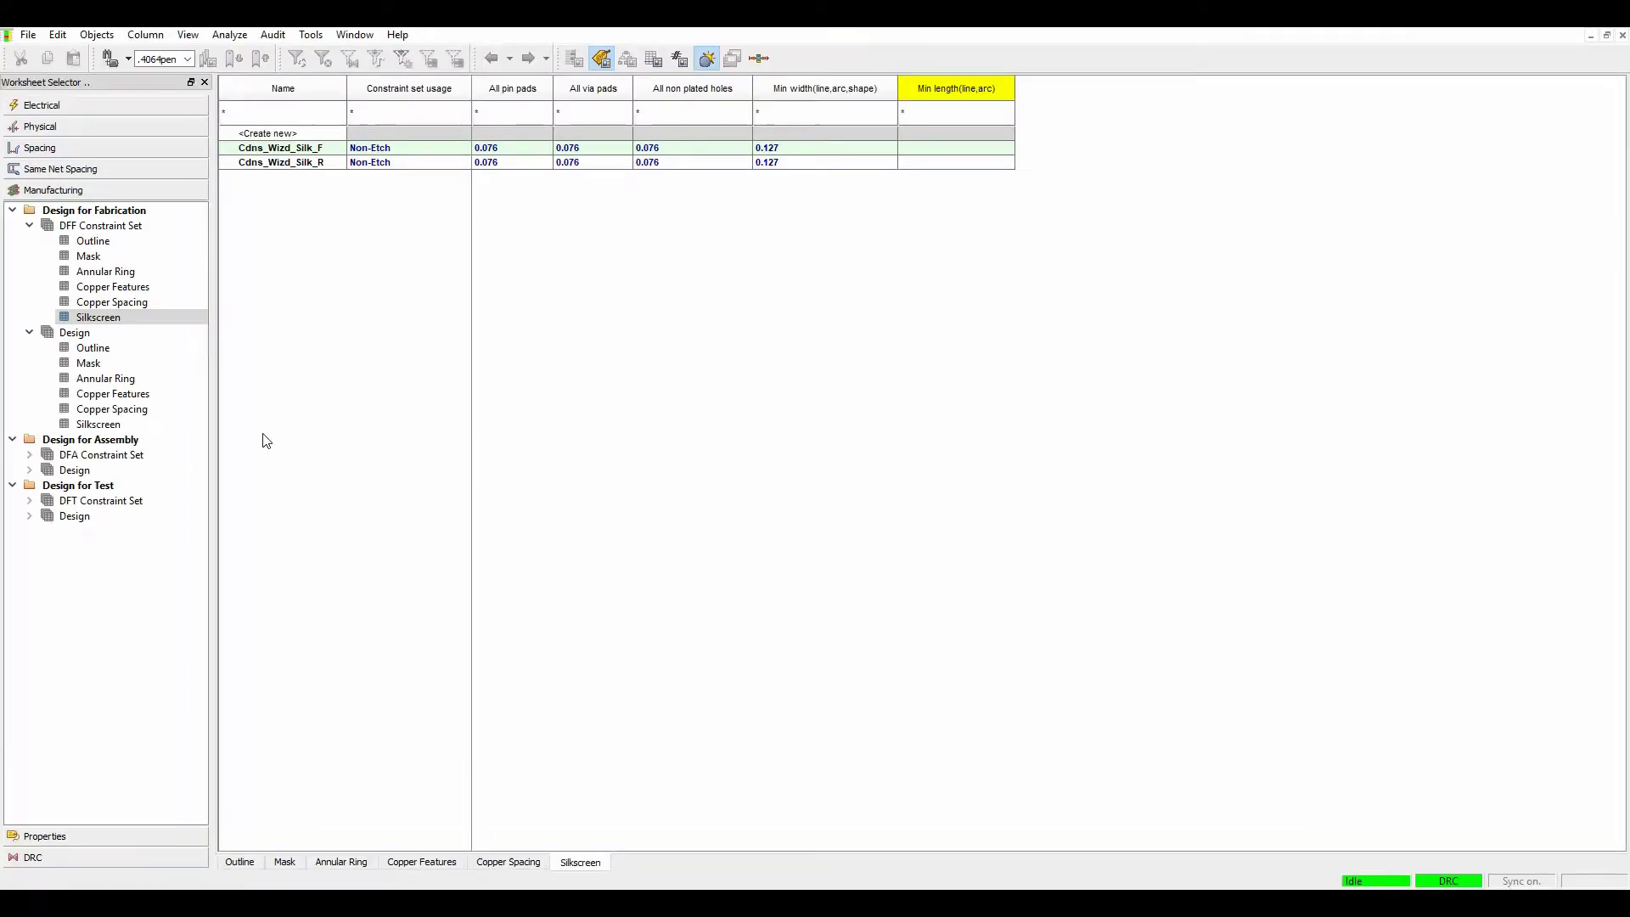
{"action": "left_click", "coordinate": [30, 471]}
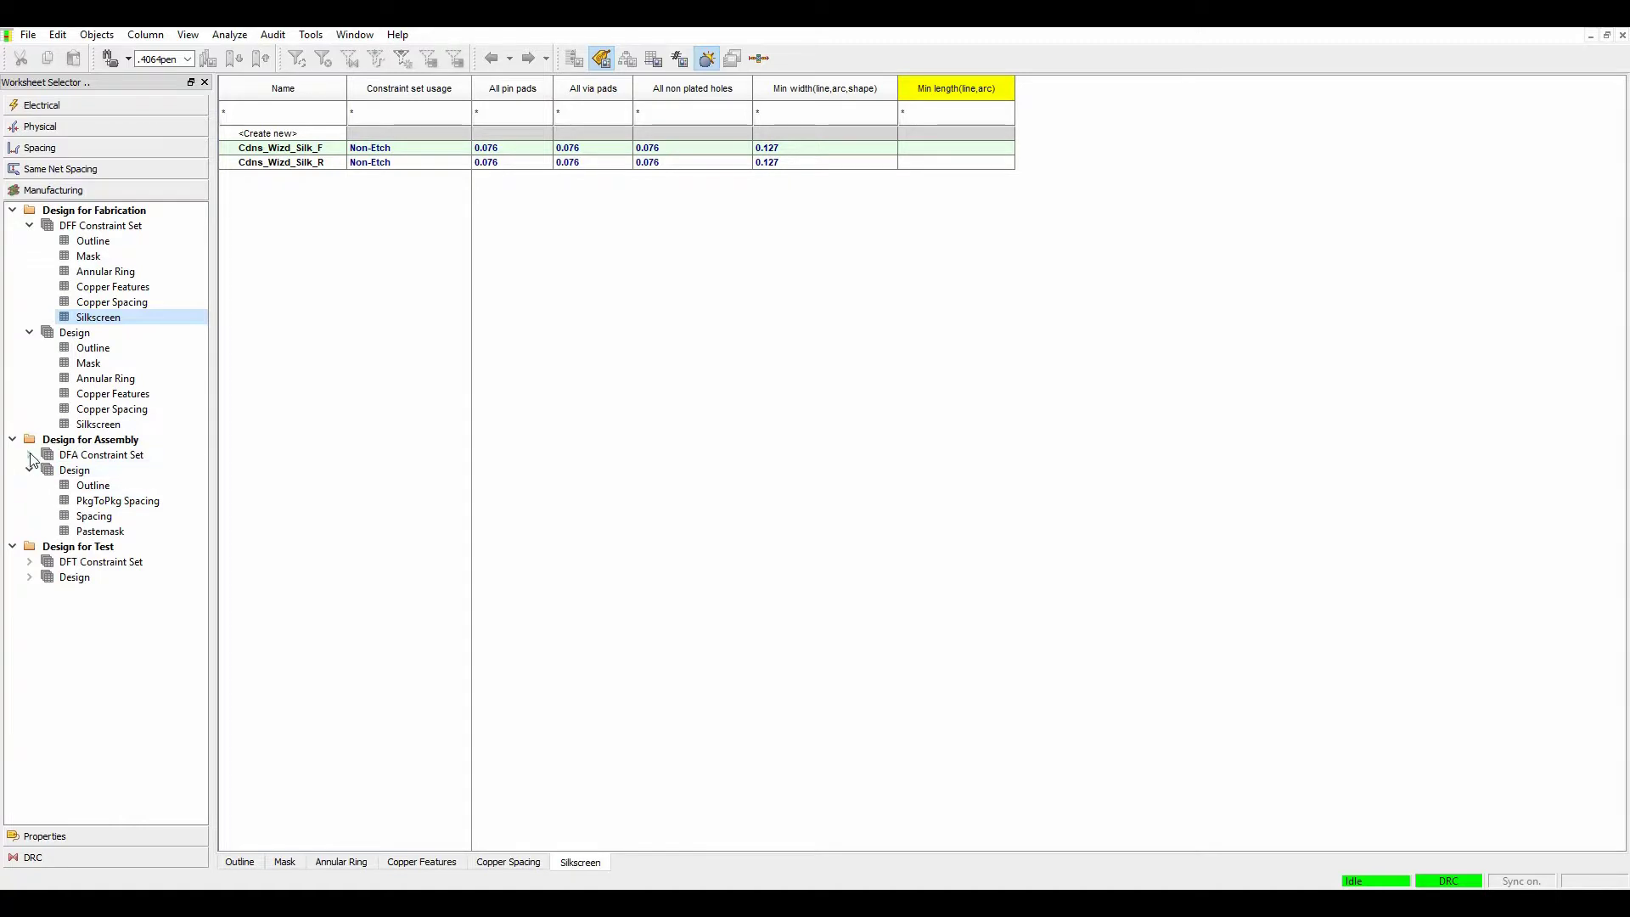
{"action": "left_click", "coordinate": [29, 455]}
{"action": "left_click", "coordinate": [102, 516]}
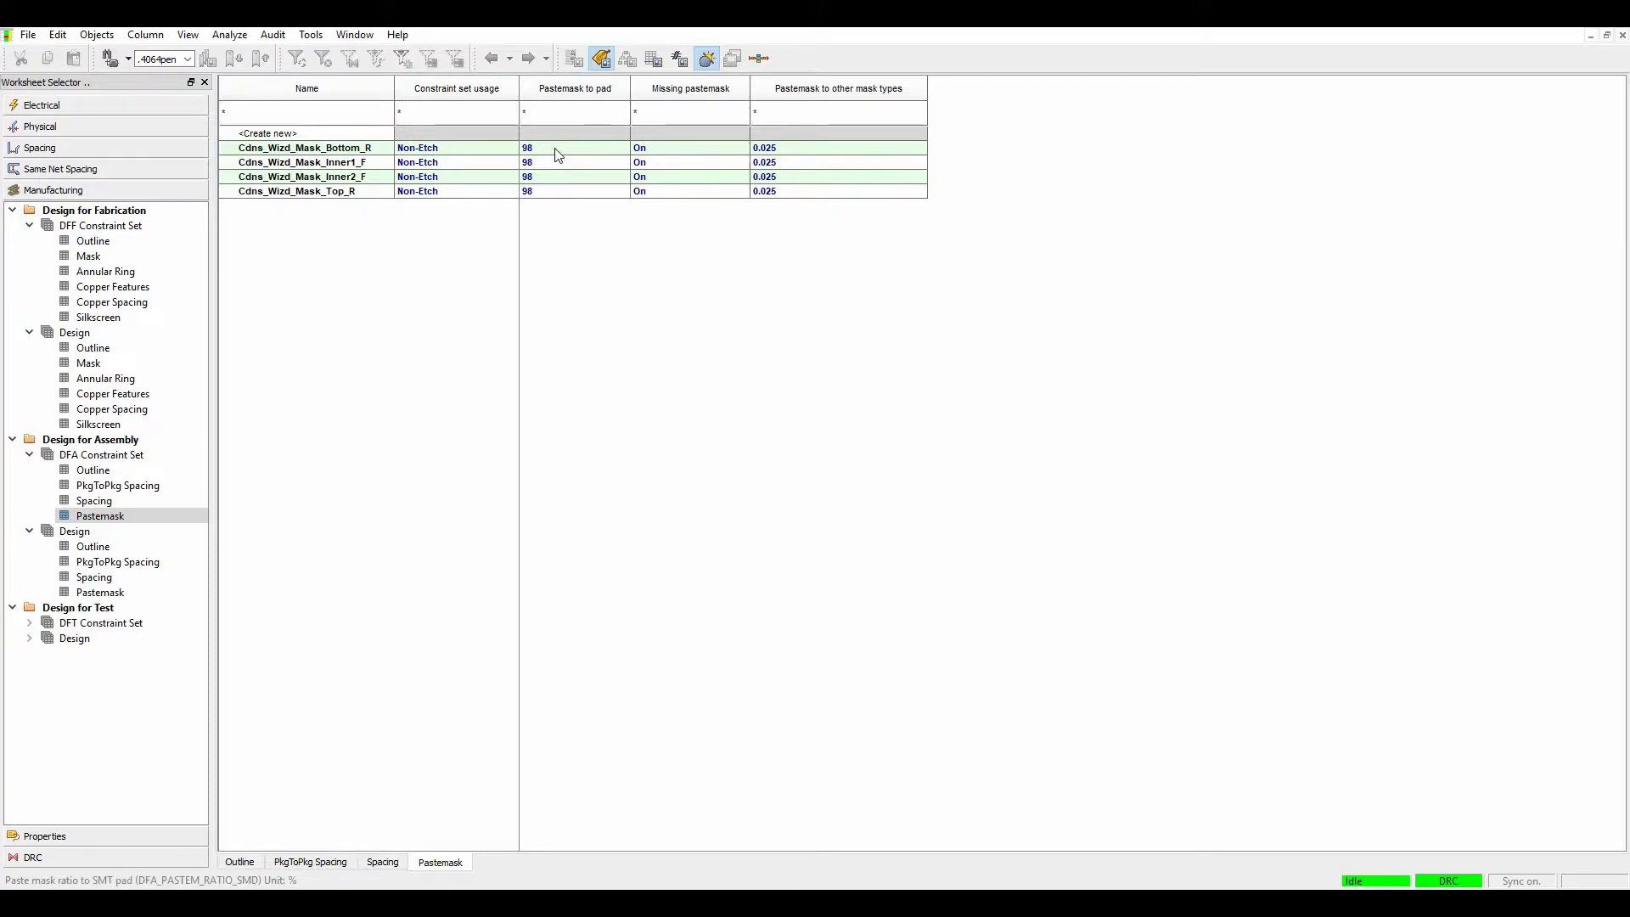
- Set Pastemask to pad to 100 and Pastemask to other mask types to 0 for all four rules
{"action": "left_click_drag", "start_coordinate": [557, 156], "coordinate": [555, 194]}
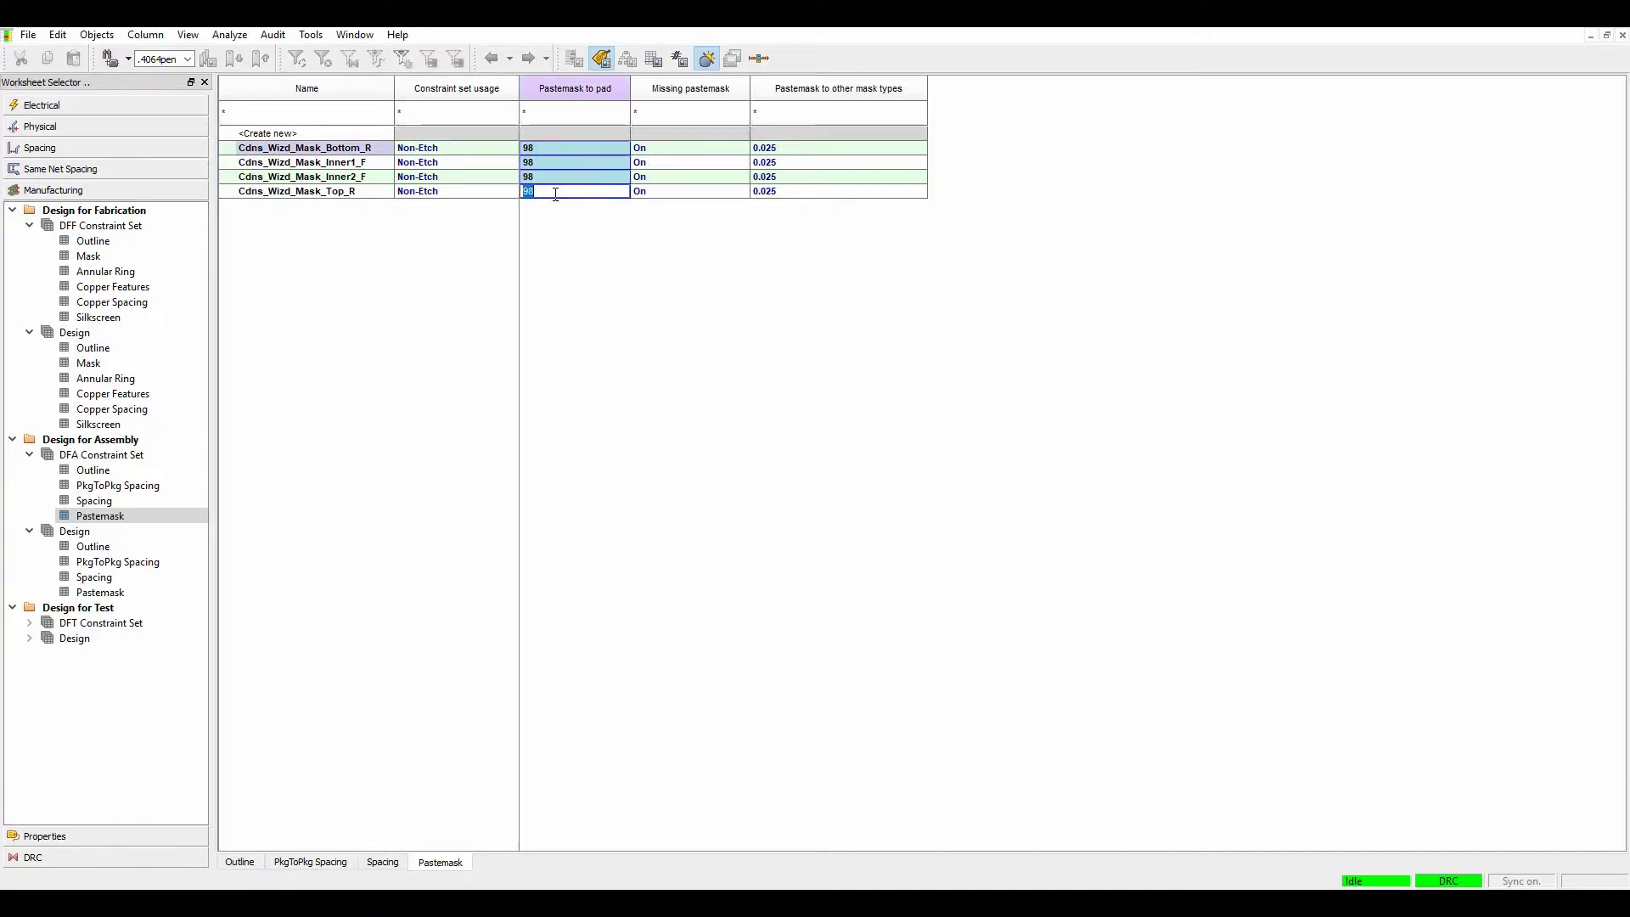
{"action": "key", "text": "Return"}
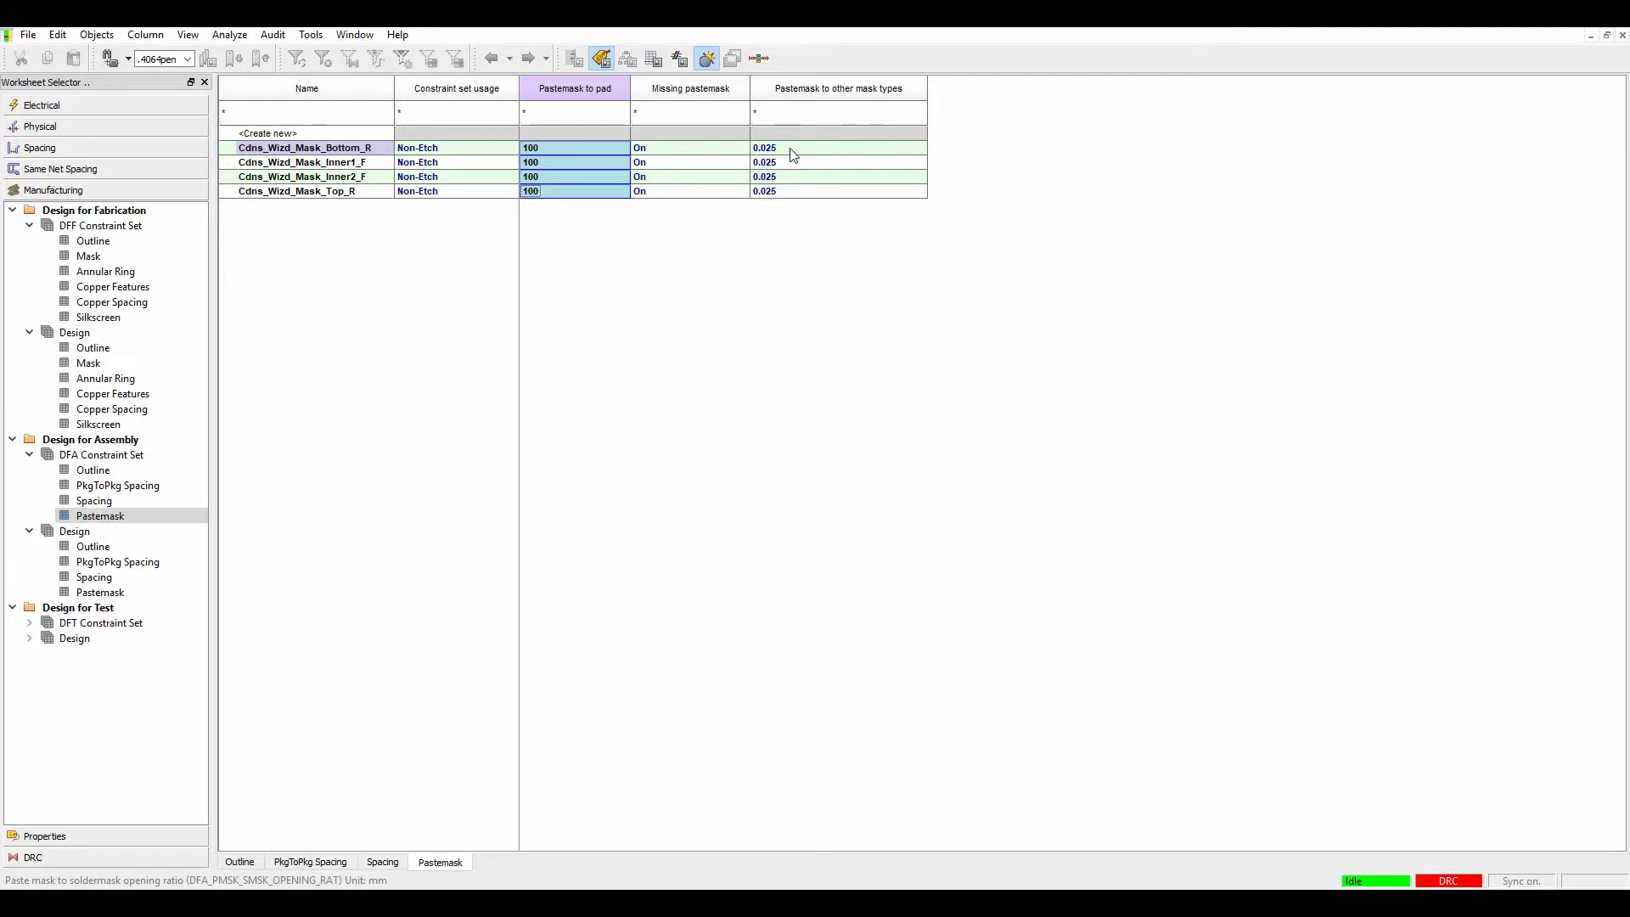
{"action": "left_click_drag", "start_coordinate": [792, 153], "coordinate": [793, 186]}
{"action": "type", "text": "0"}
{"action": "key", "text": "Return"}
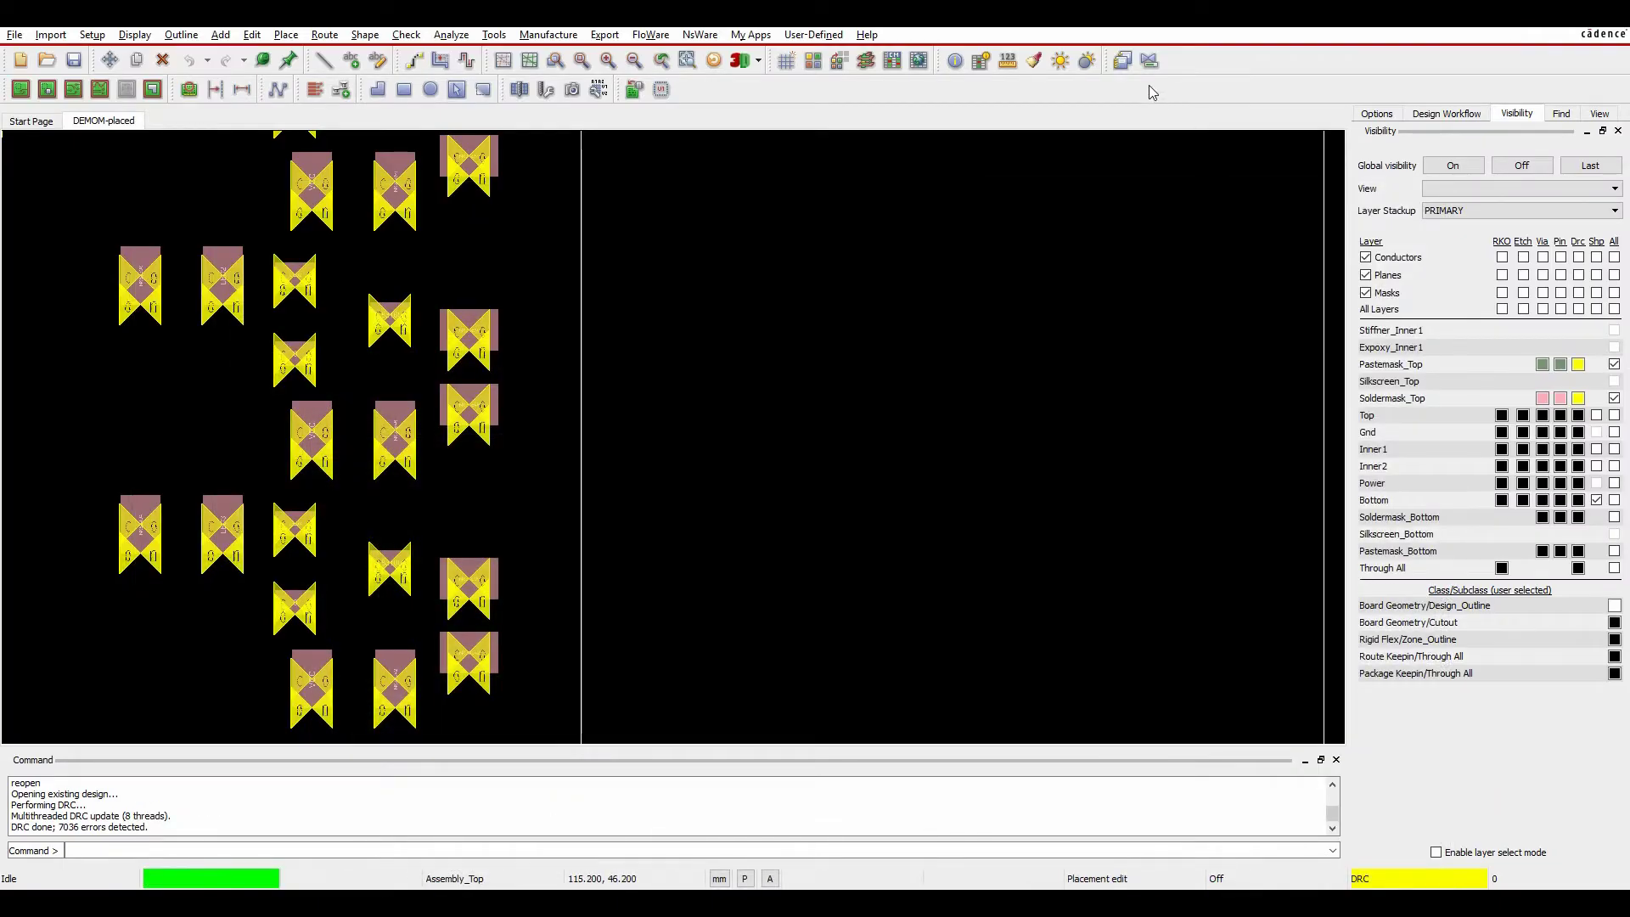
- Rerun the DRC update with the revised pastemask rules, cutting errors from 7036 to 2424
{"action": "left_click", "coordinate": [1149, 60]}
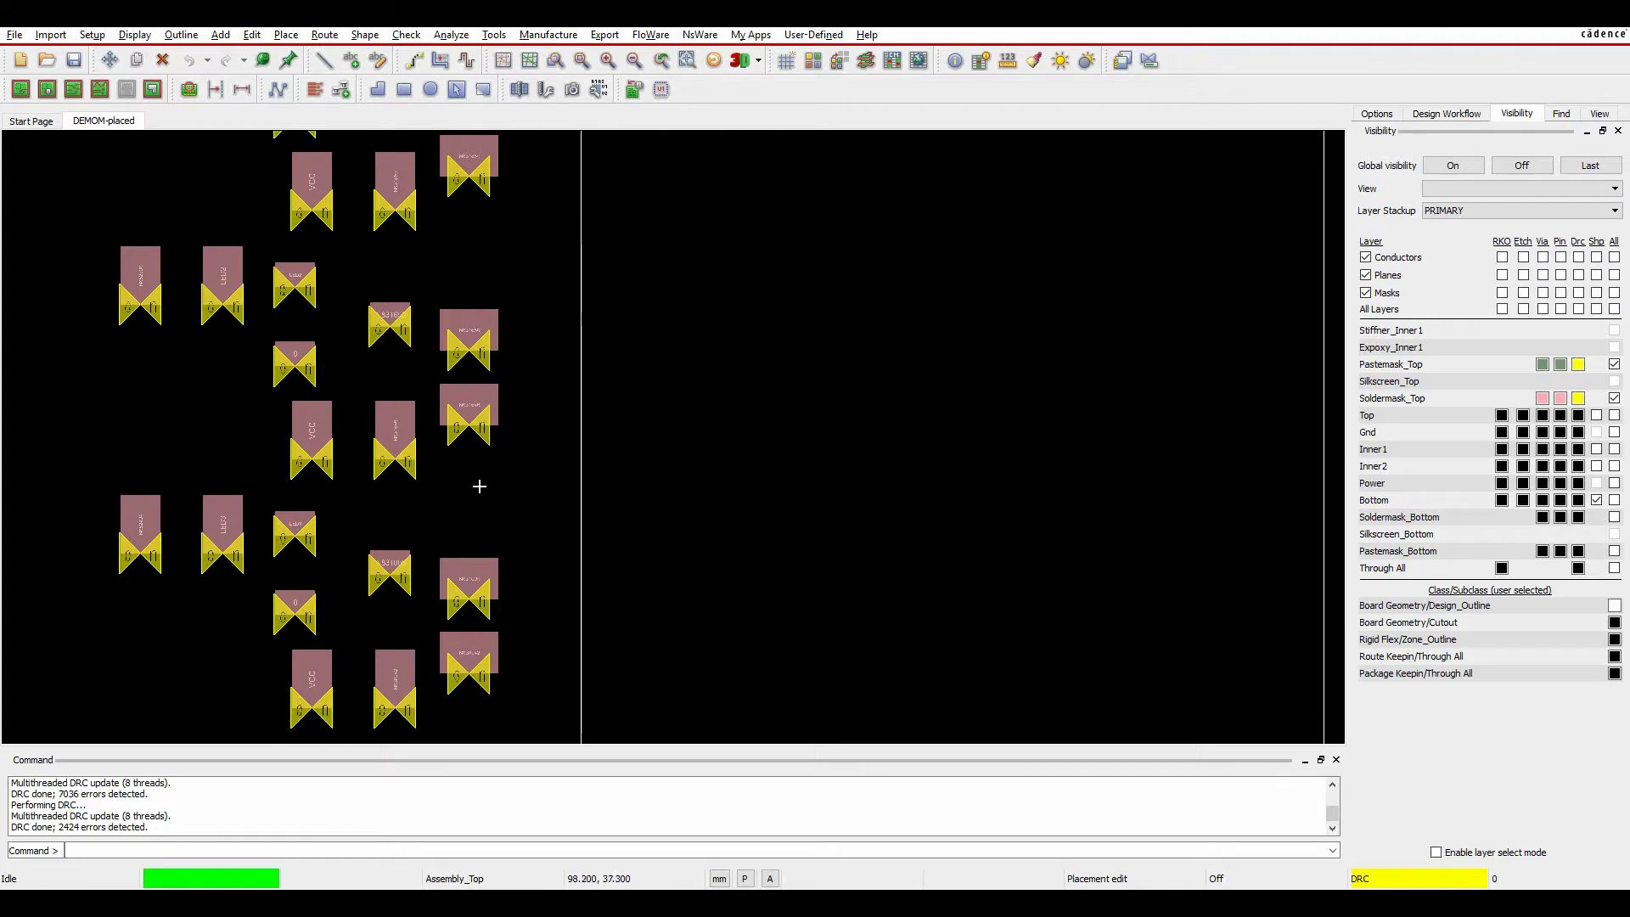
{"action": "mouse_move", "coordinate": [474, 438]}
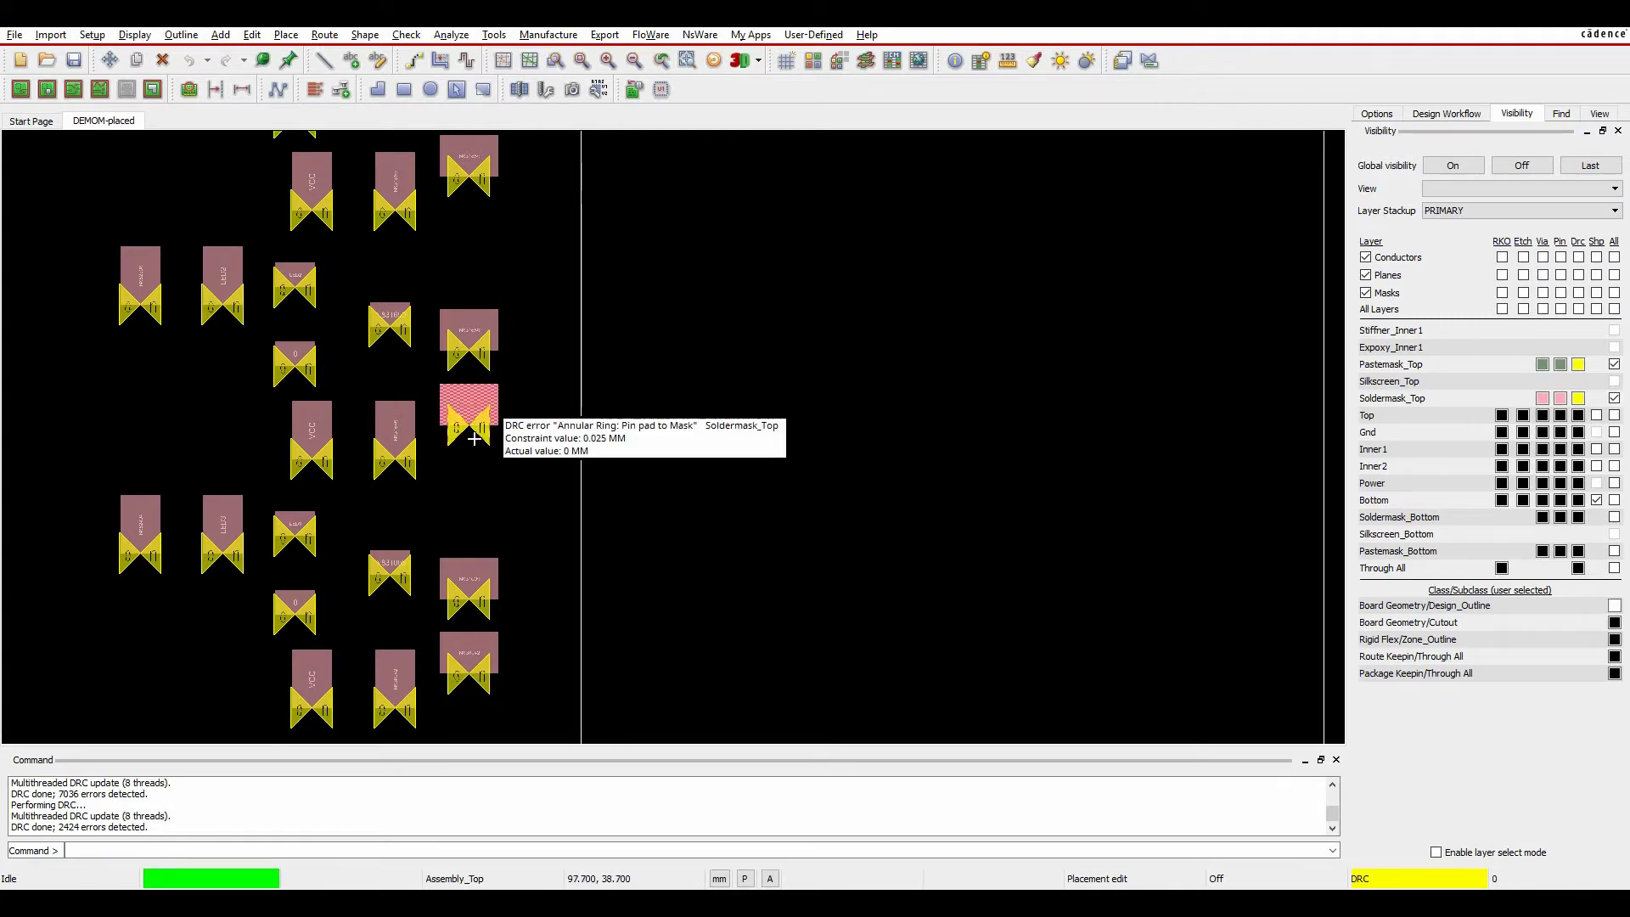
{"action": "scroll", "coordinate": [474, 438], "scroll_direction": "down", "scroll_amount": 3}
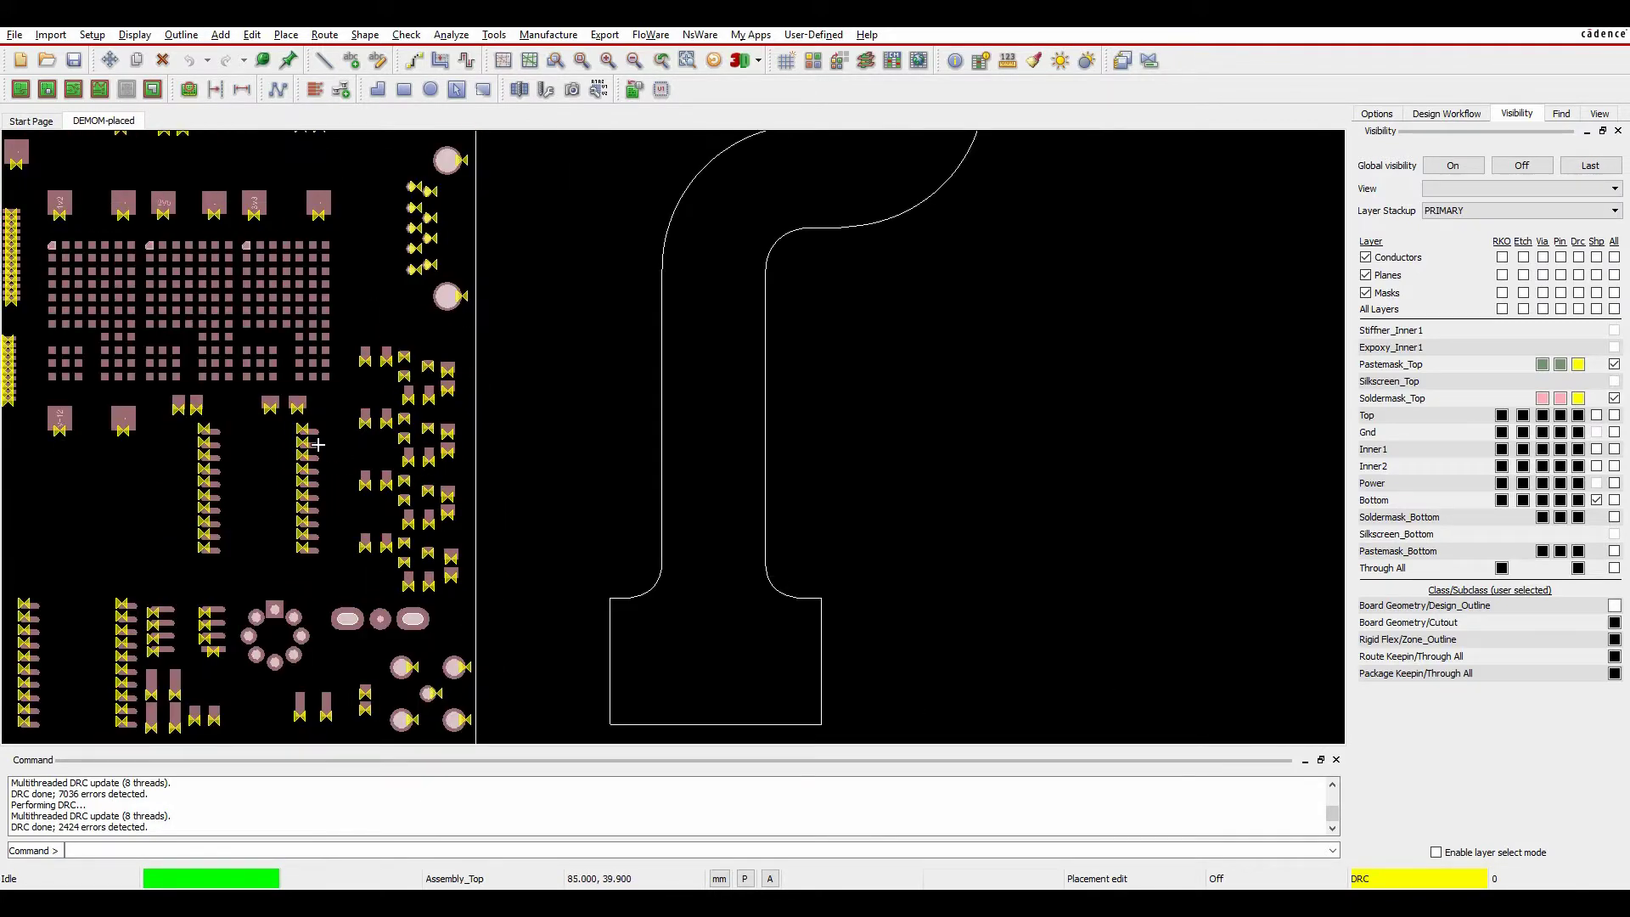
{"action": "scroll", "coordinate": [317, 444], "scroll_direction": "down", "scroll_amount": 3}
{"action": "scroll", "coordinate": [293, 495], "scroll_direction": "up", "scroll_amount": 2}
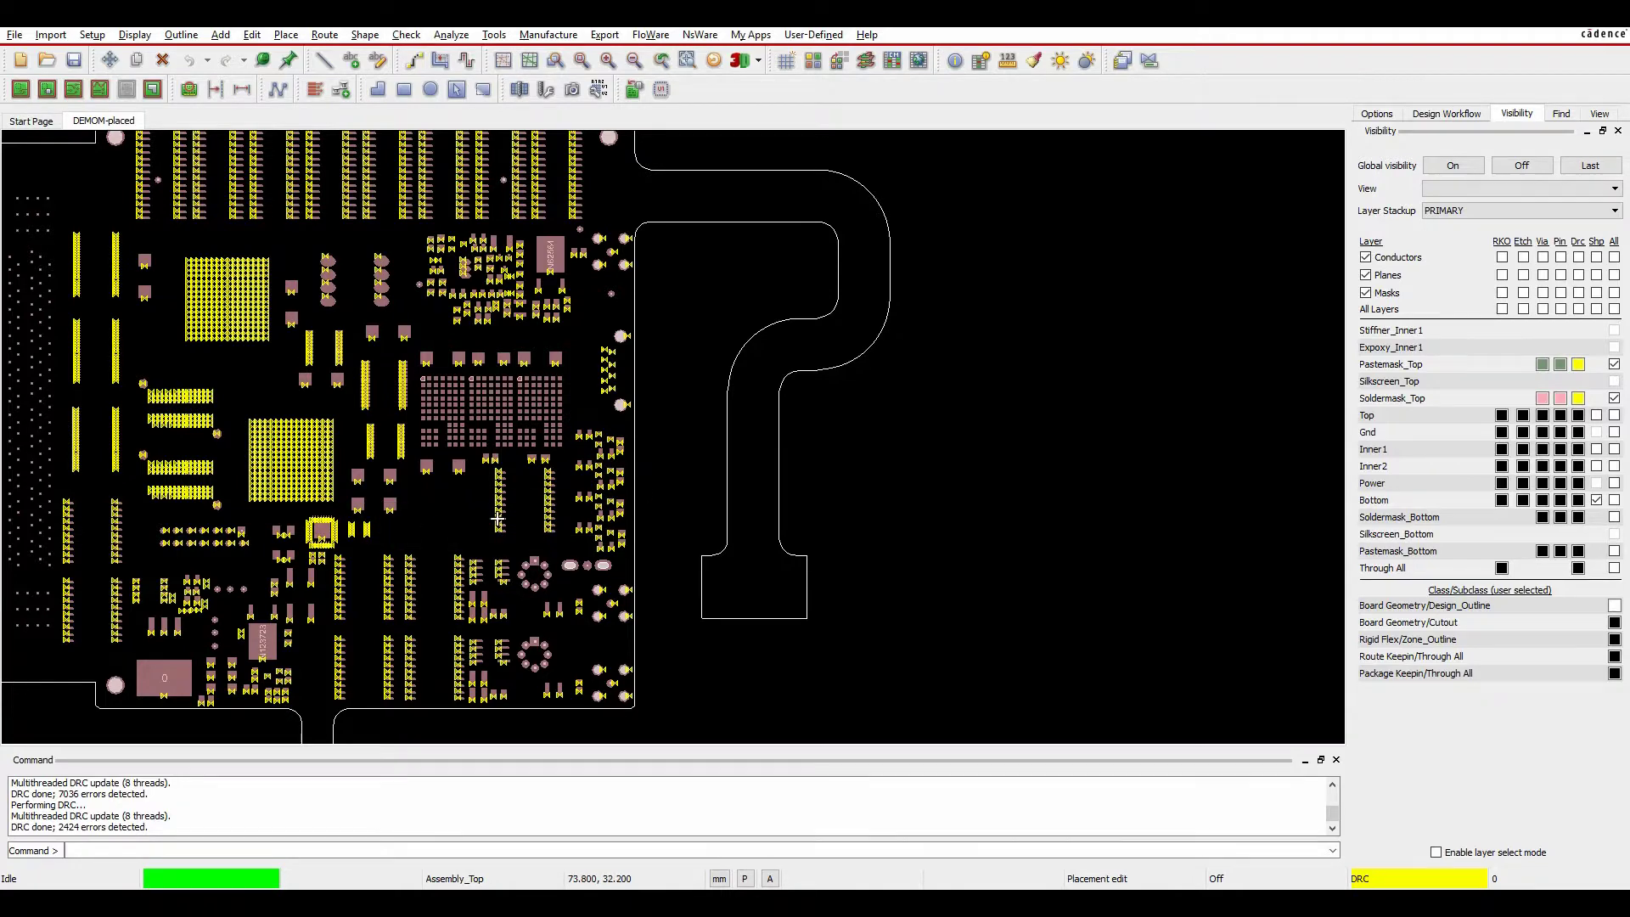
- Read the remaining errors on the flagged pads and bring Constraint Manager back up
{"action": "mouse_move", "coordinate": [497, 518]}
{"action": "scroll", "coordinate": [497, 518], "scroll_direction": "up", "scroll_amount": 6}
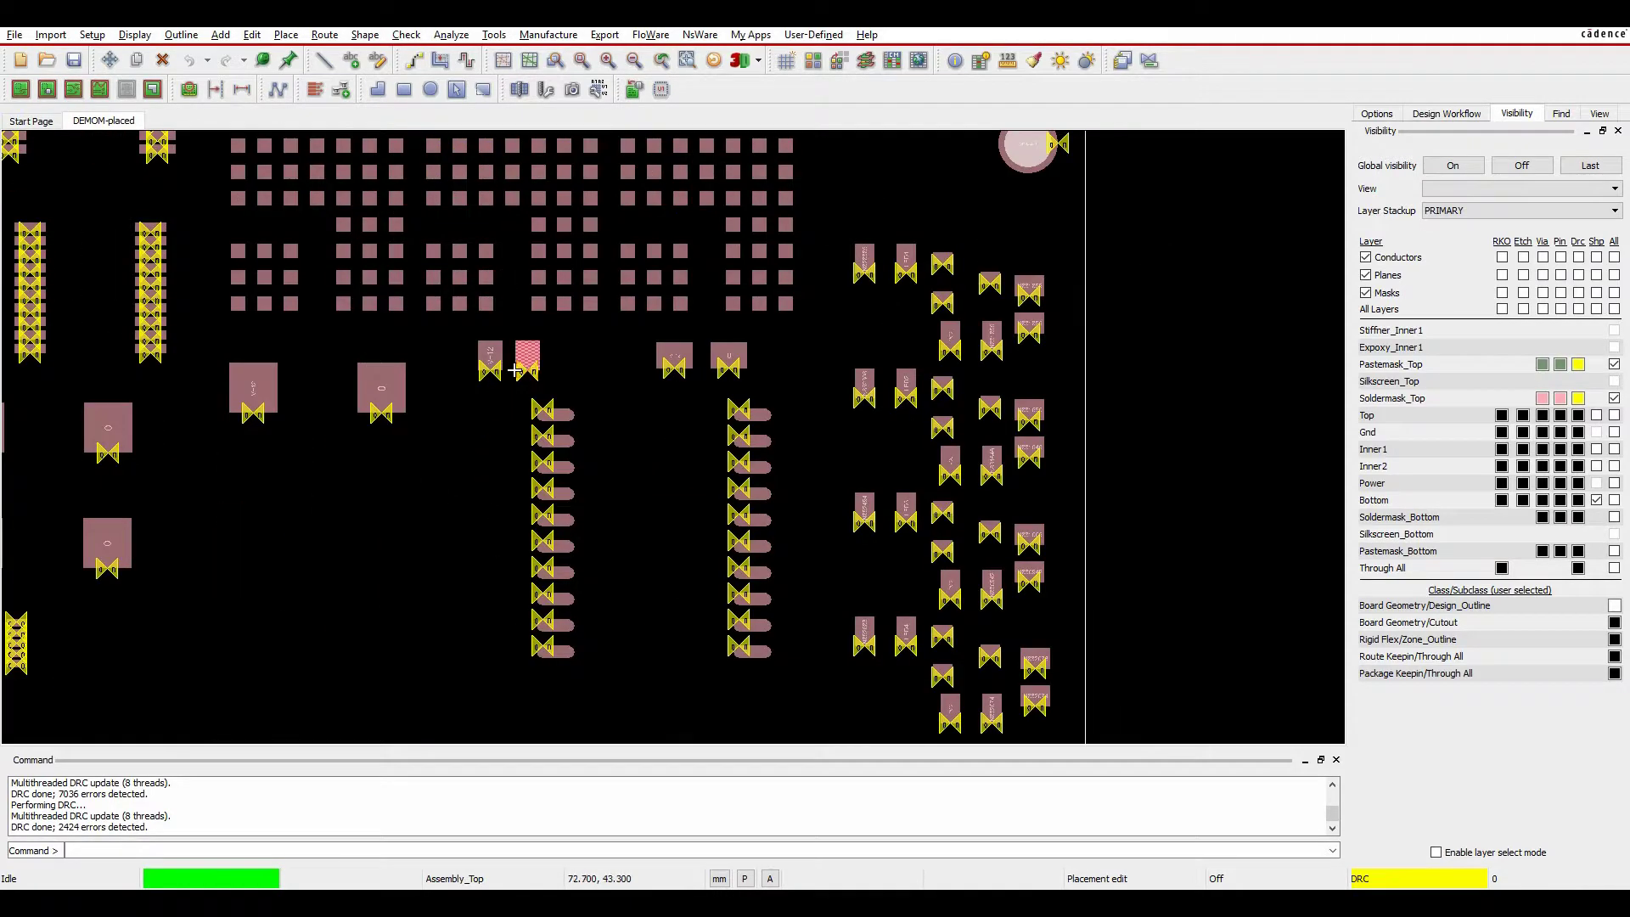
{"action": "mouse_move", "coordinate": [605, 382]}
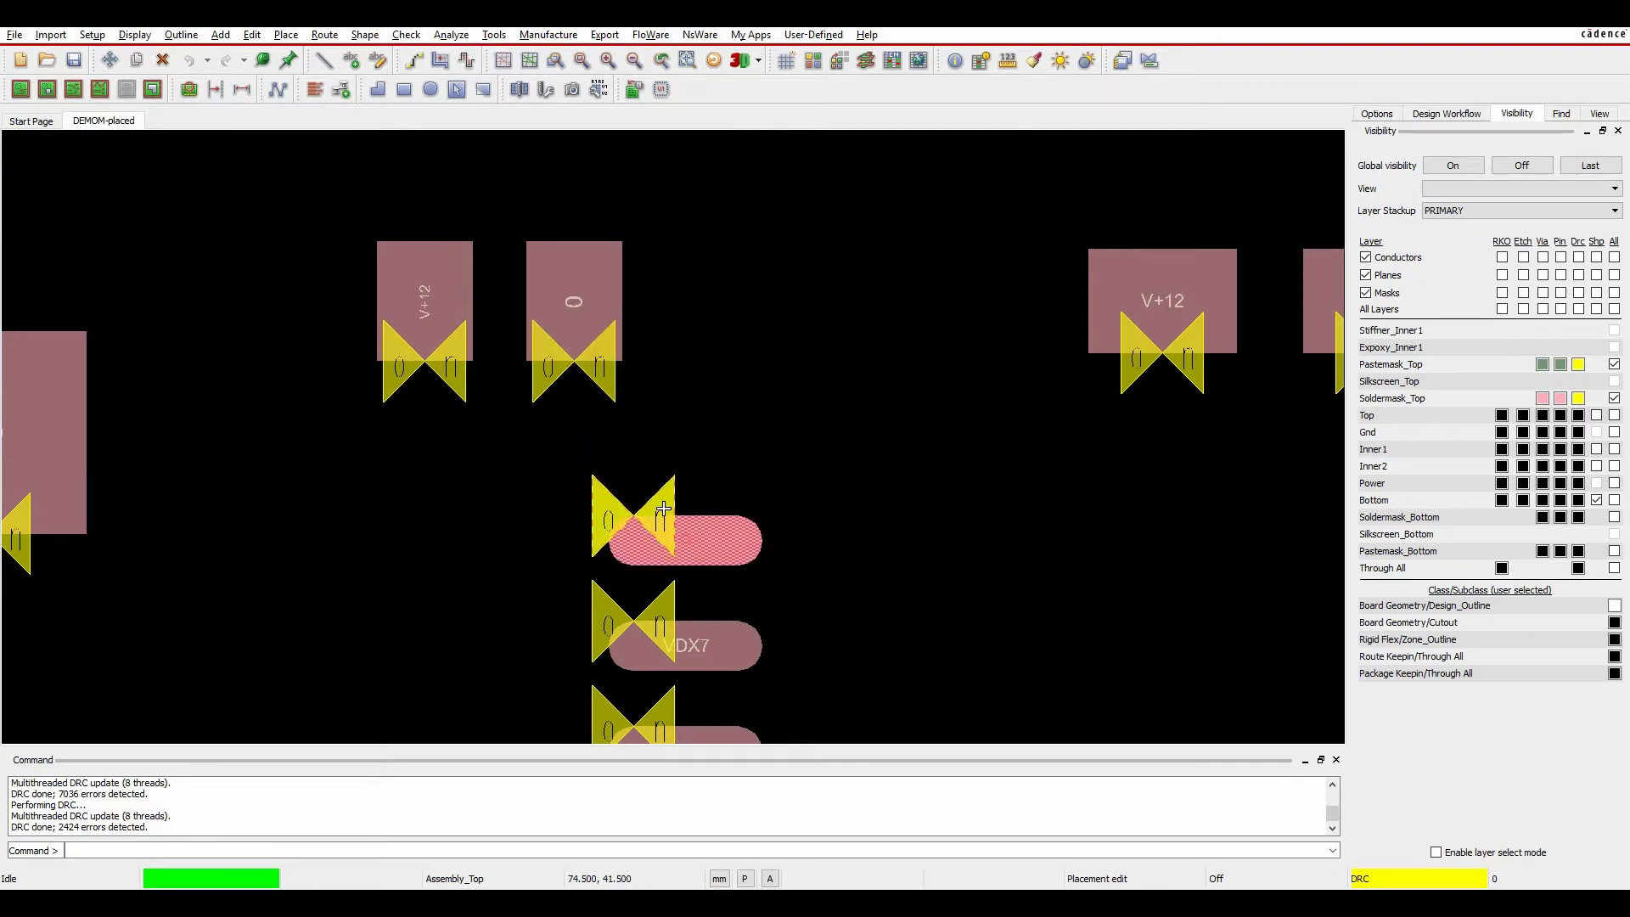
{"action": "mouse_move", "coordinate": [663, 508]}
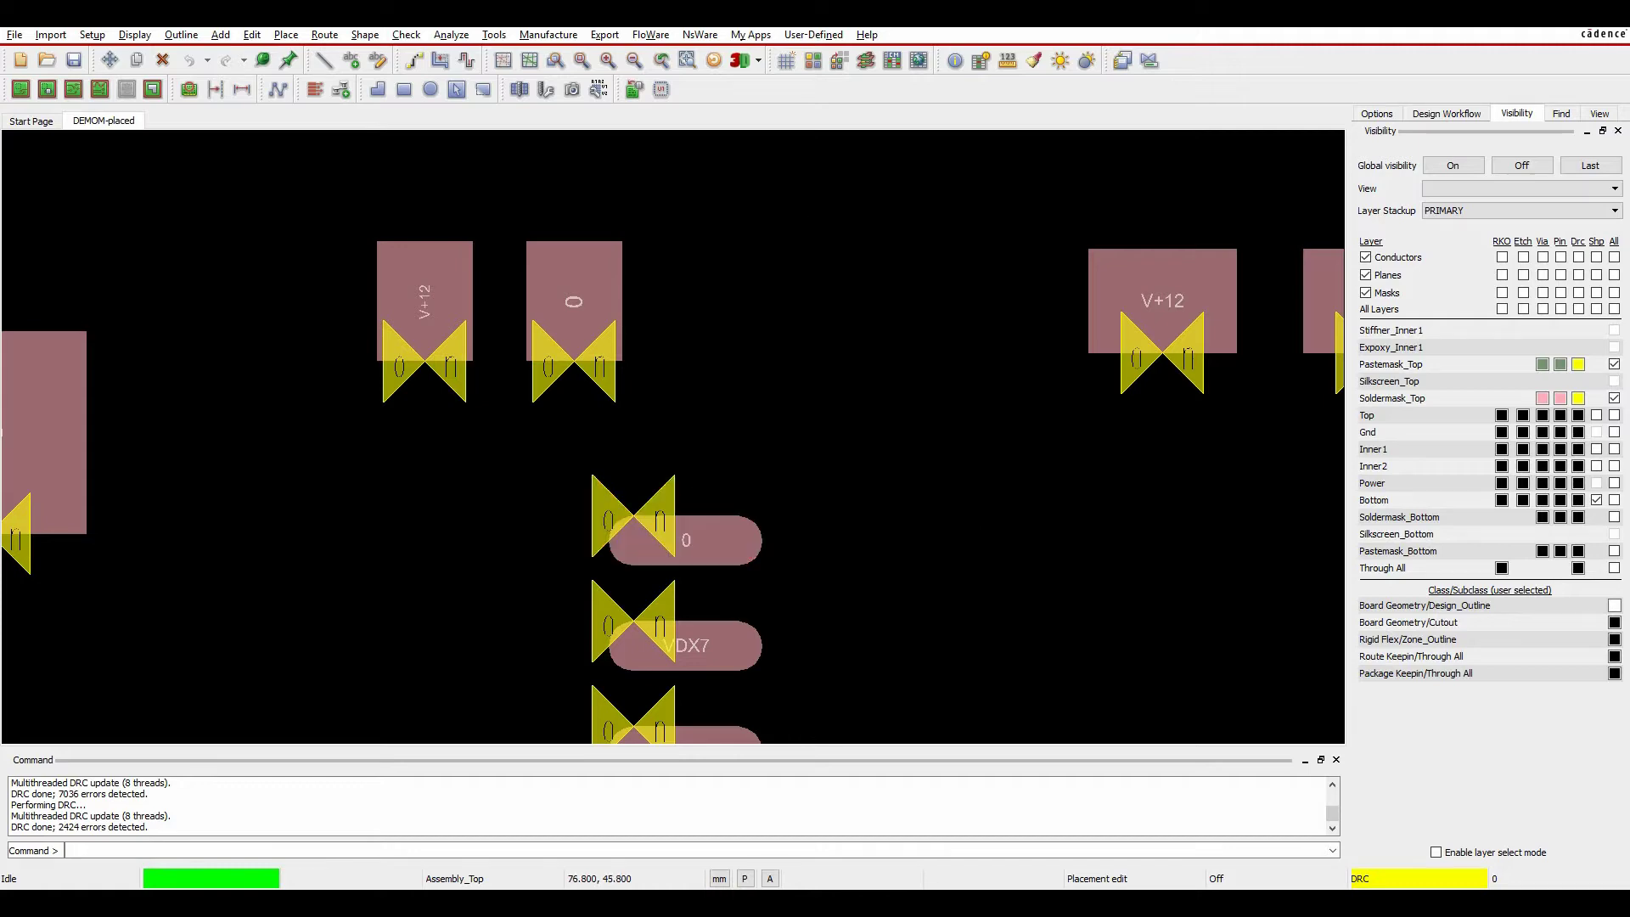
{"action": "left_click", "coordinate": [893, 60]}
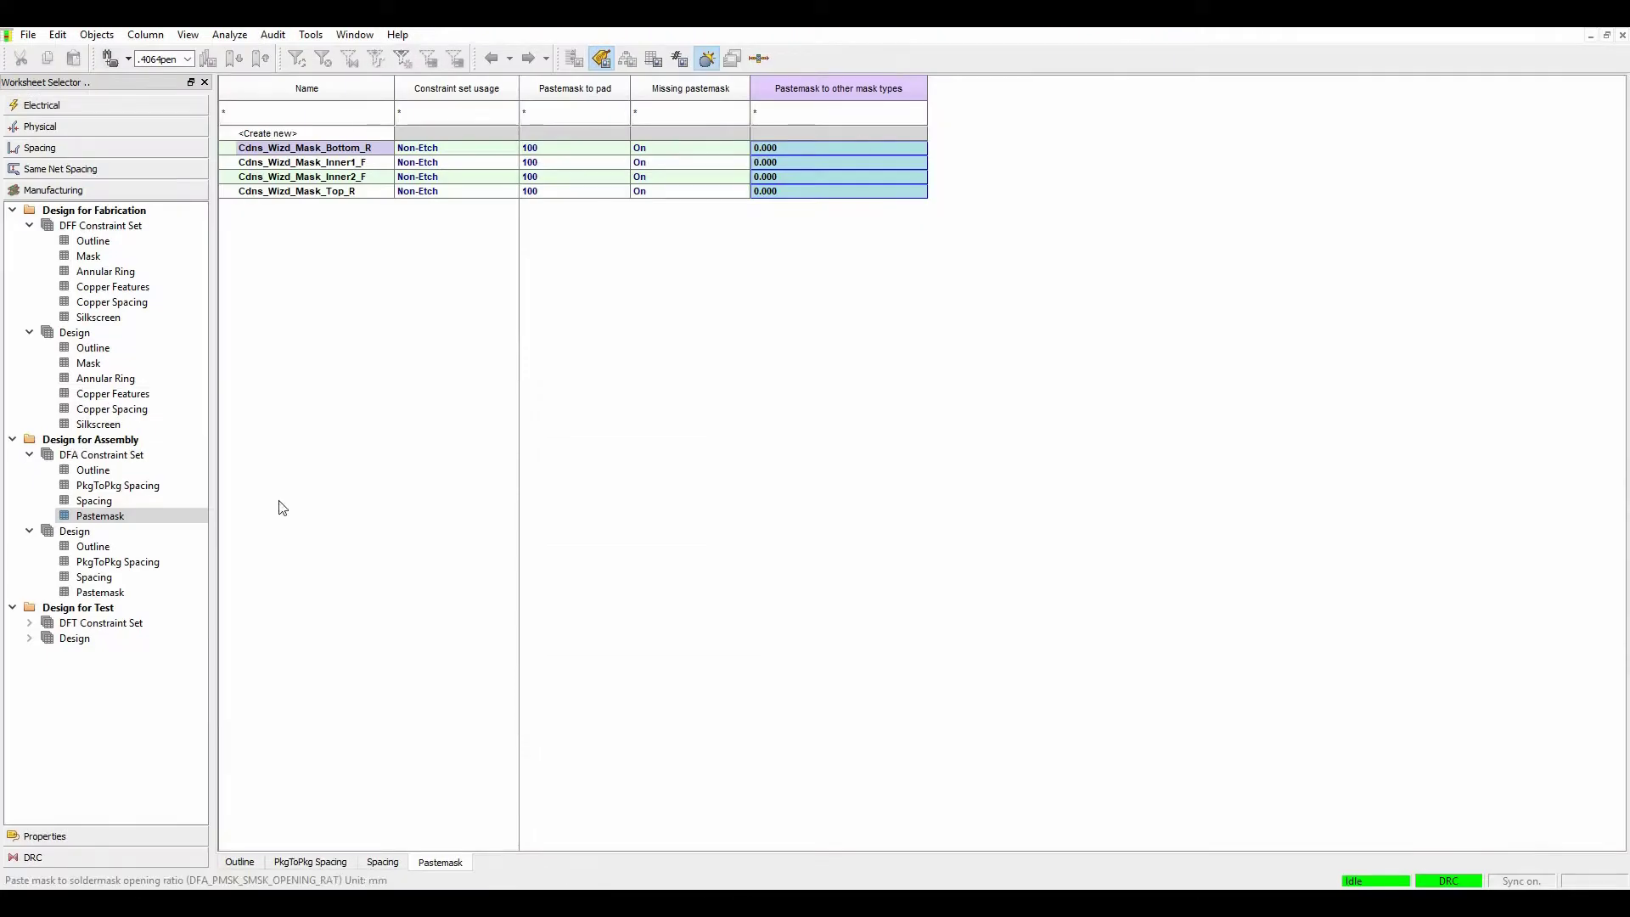
- In DFF Annular Ring, set Pad to mask to 0 for Cdns_Wizd_Mask_F and Cdns_Wizd_Mask_R
{"action": "left_click", "coordinate": [105, 271]}
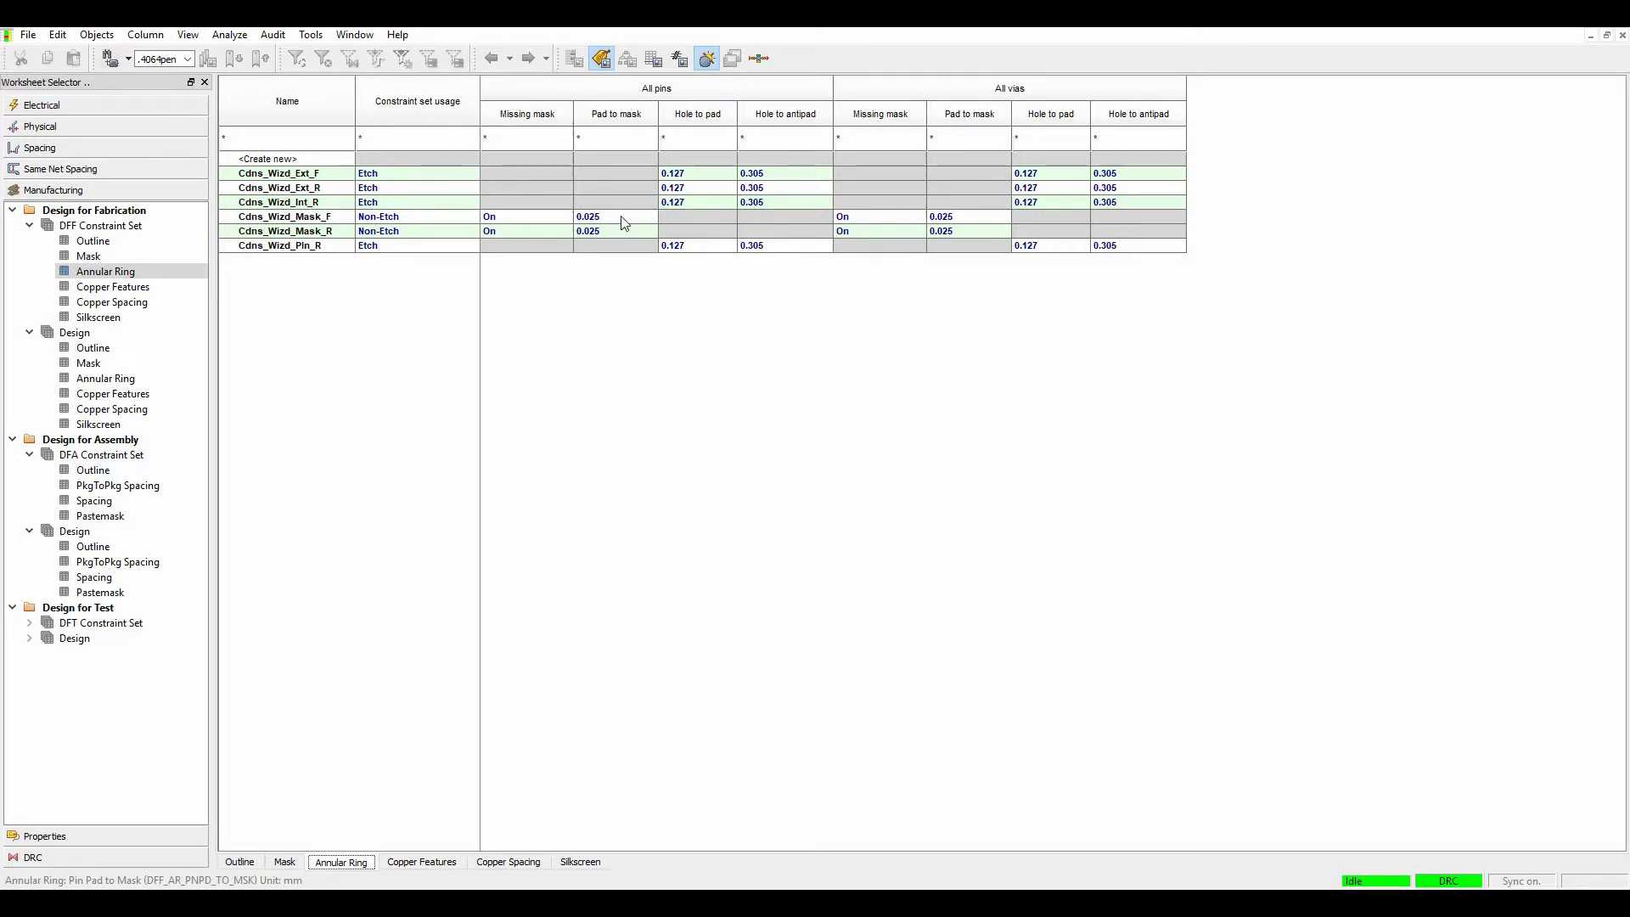
{"action": "double_click", "coordinate": [623, 219]}
{"action": "type", "text": "0"}
{"action": "key", "text": "Tab"}
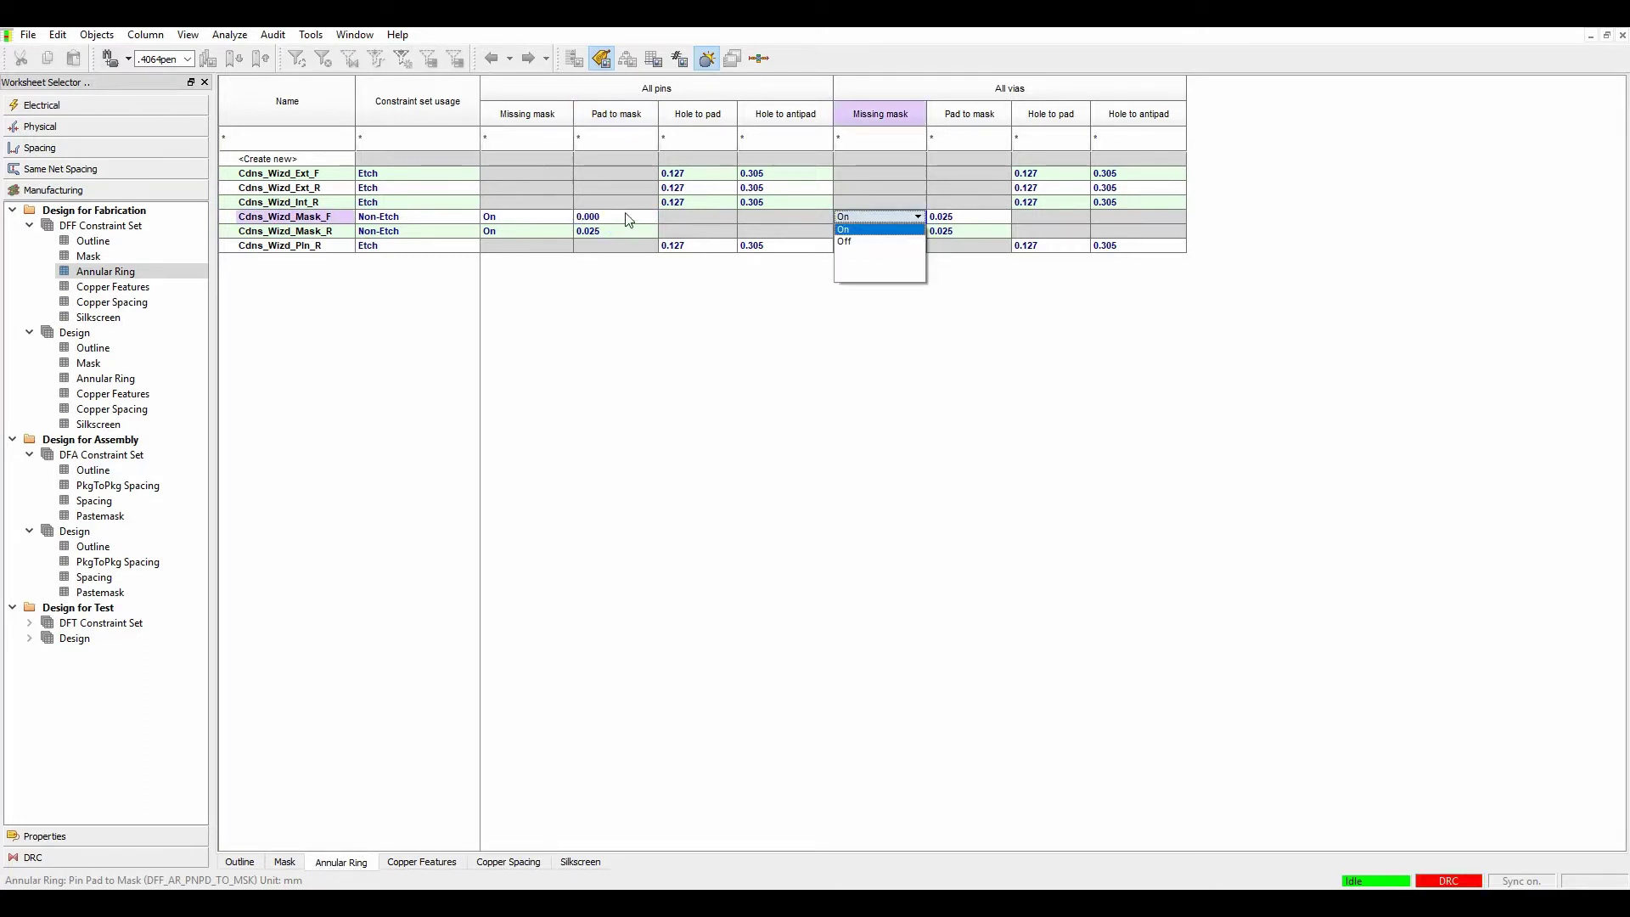
{"action": "double_click", "coordinate": [613, 227]}
{"action": "type", "text": "0"}
{"action": "key", "text": "Tab"}
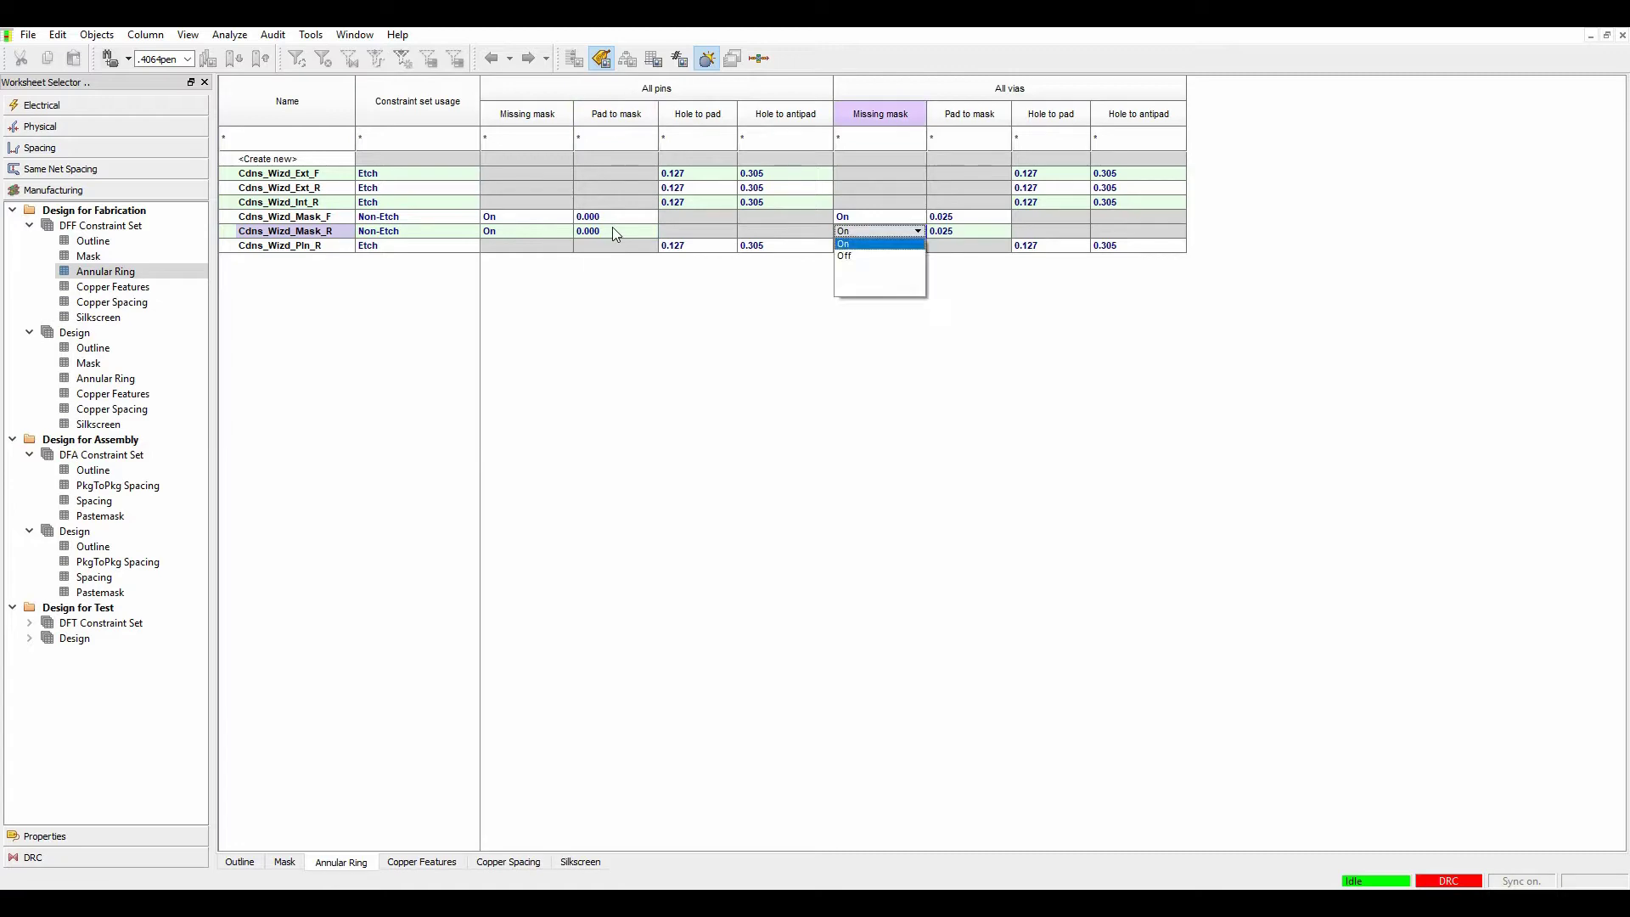
{"action": "key", "text": "Return"}
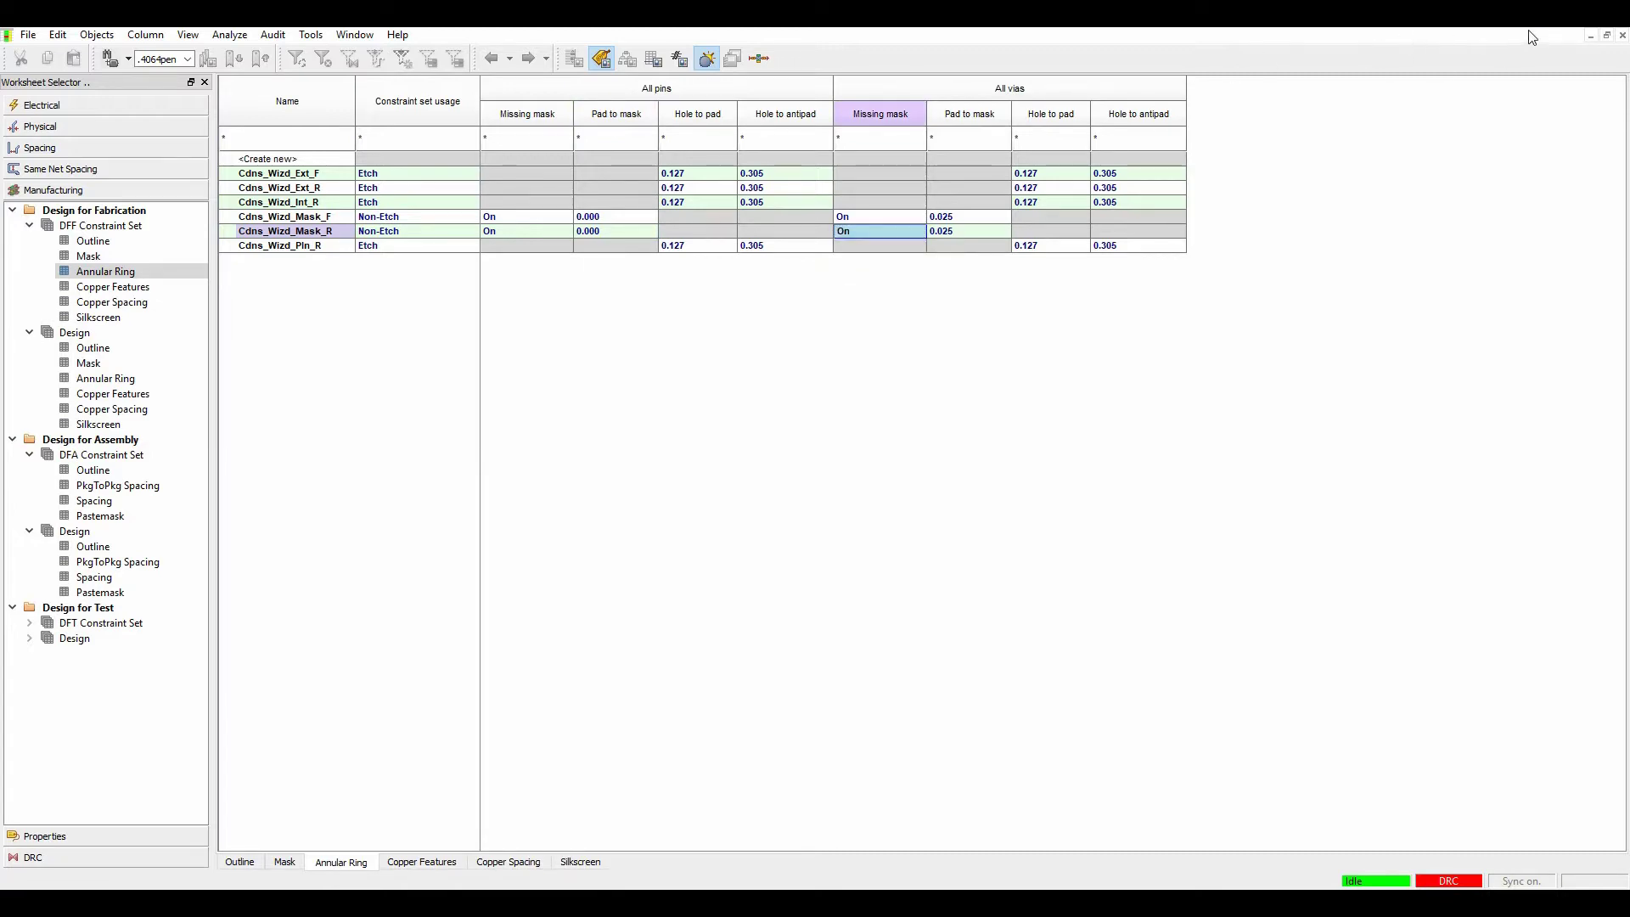
{"action": "key", "text": "alt+Tab"}
- Rerun the DRC update to 134 errors and inspect the paste mask to paste mask spacing markers
{"action": "left_click", "coordinate": [1146, 60]}
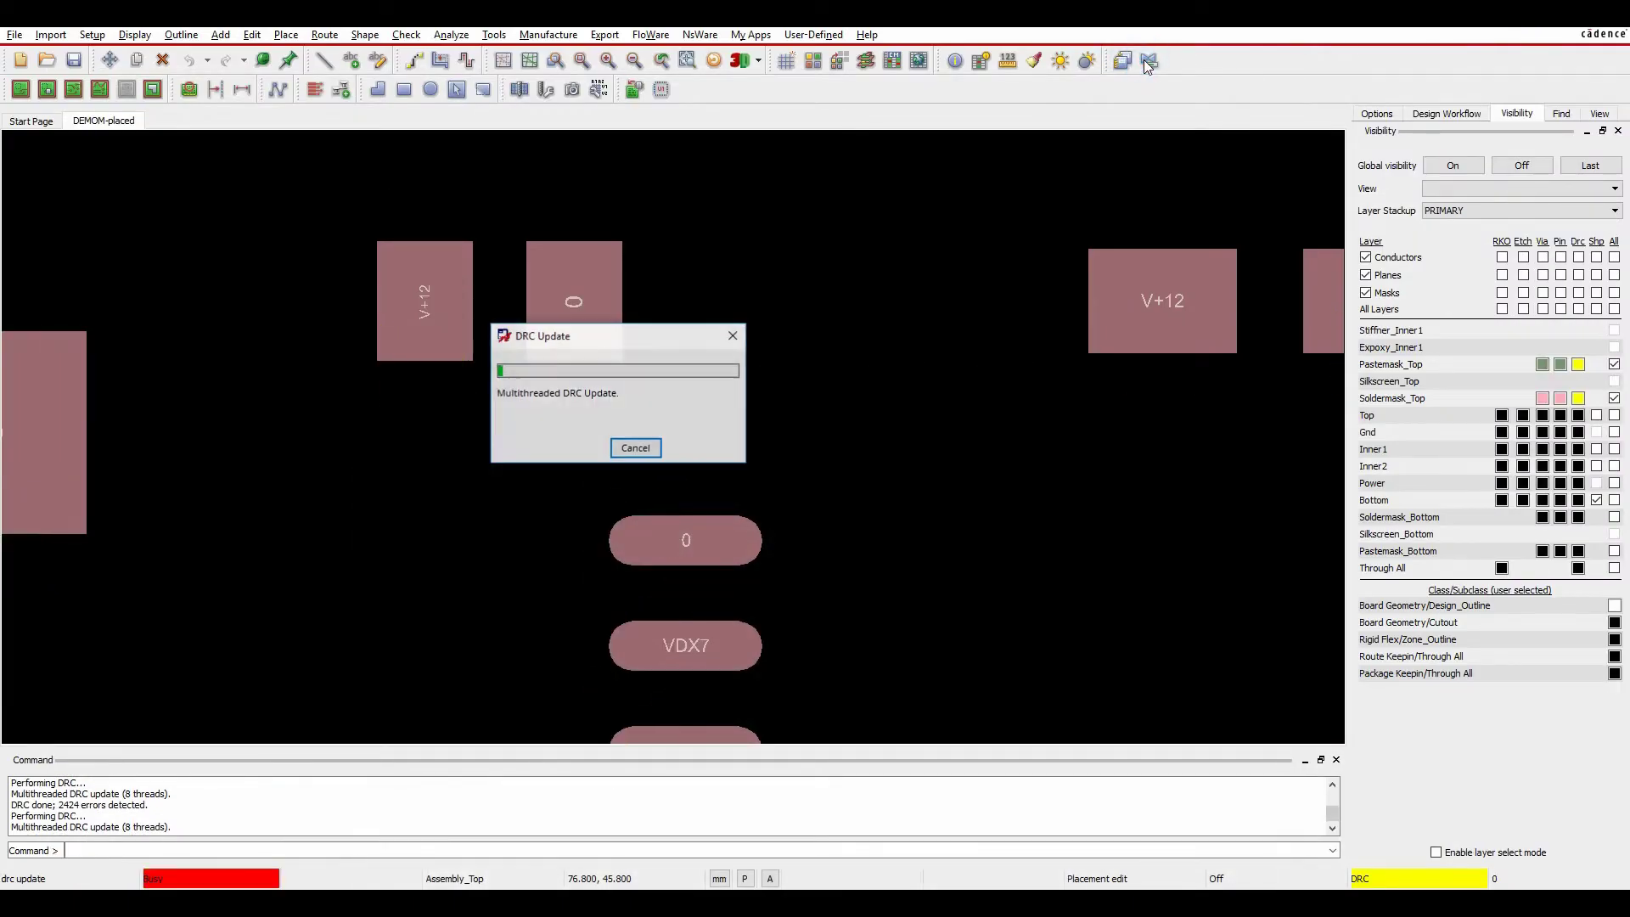
{"action": "scroll", "coordinate": [710, 457], "scroll_direction": "down", "scroll_amount": 6}
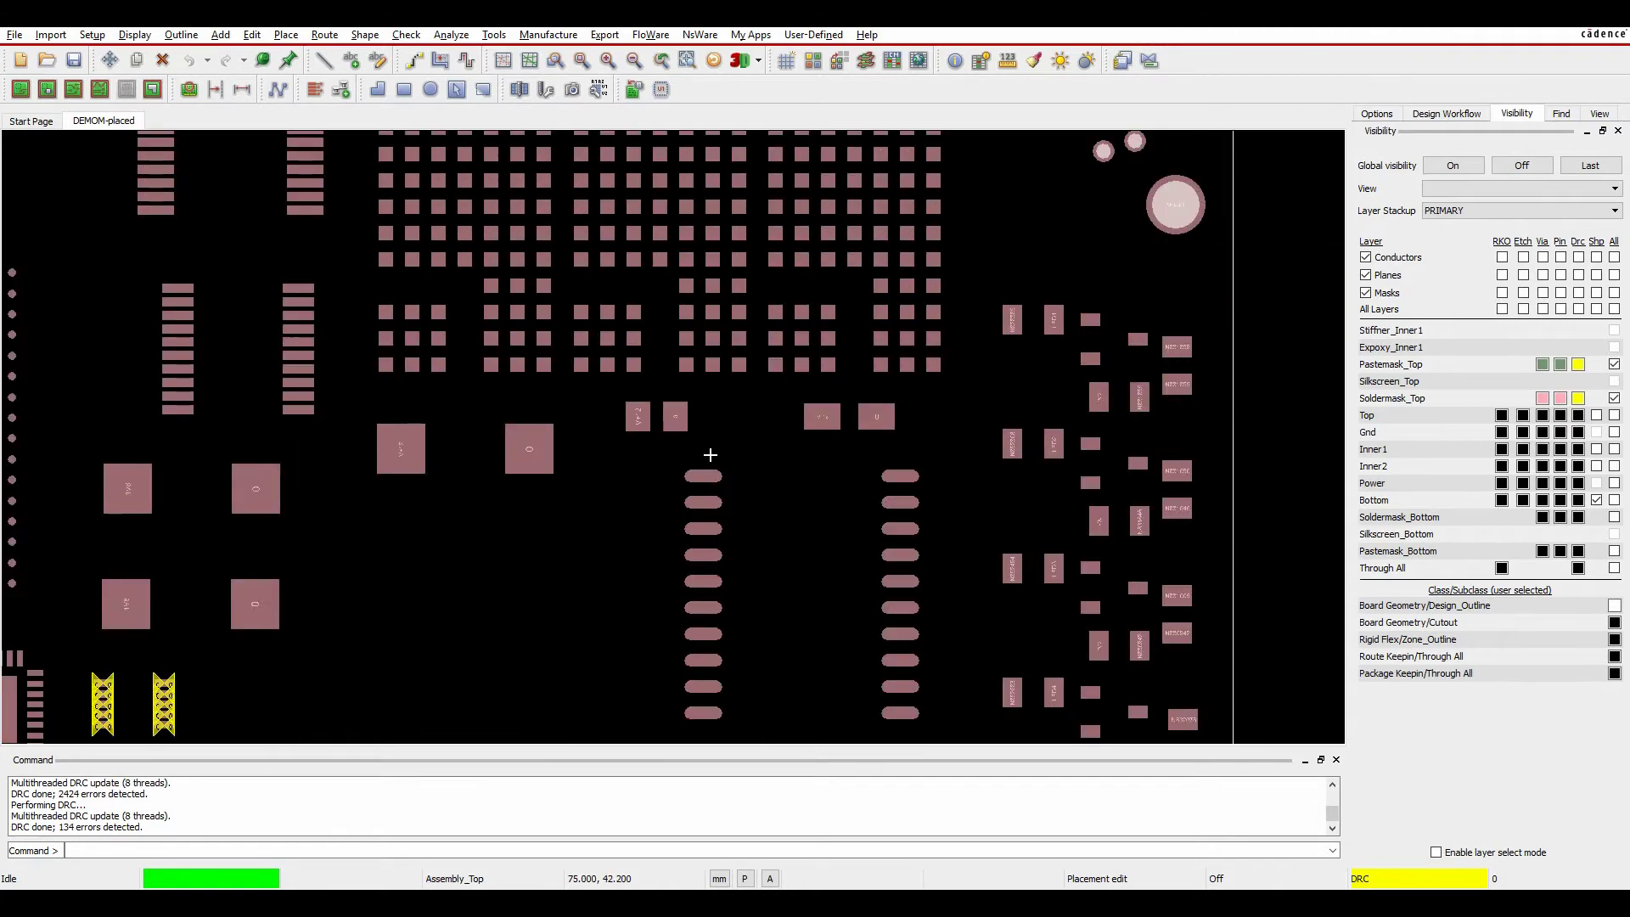
{"action": "scroll", "coordinate": [433, 632], "scroll_direction": "up", "scroll_amount": 8}
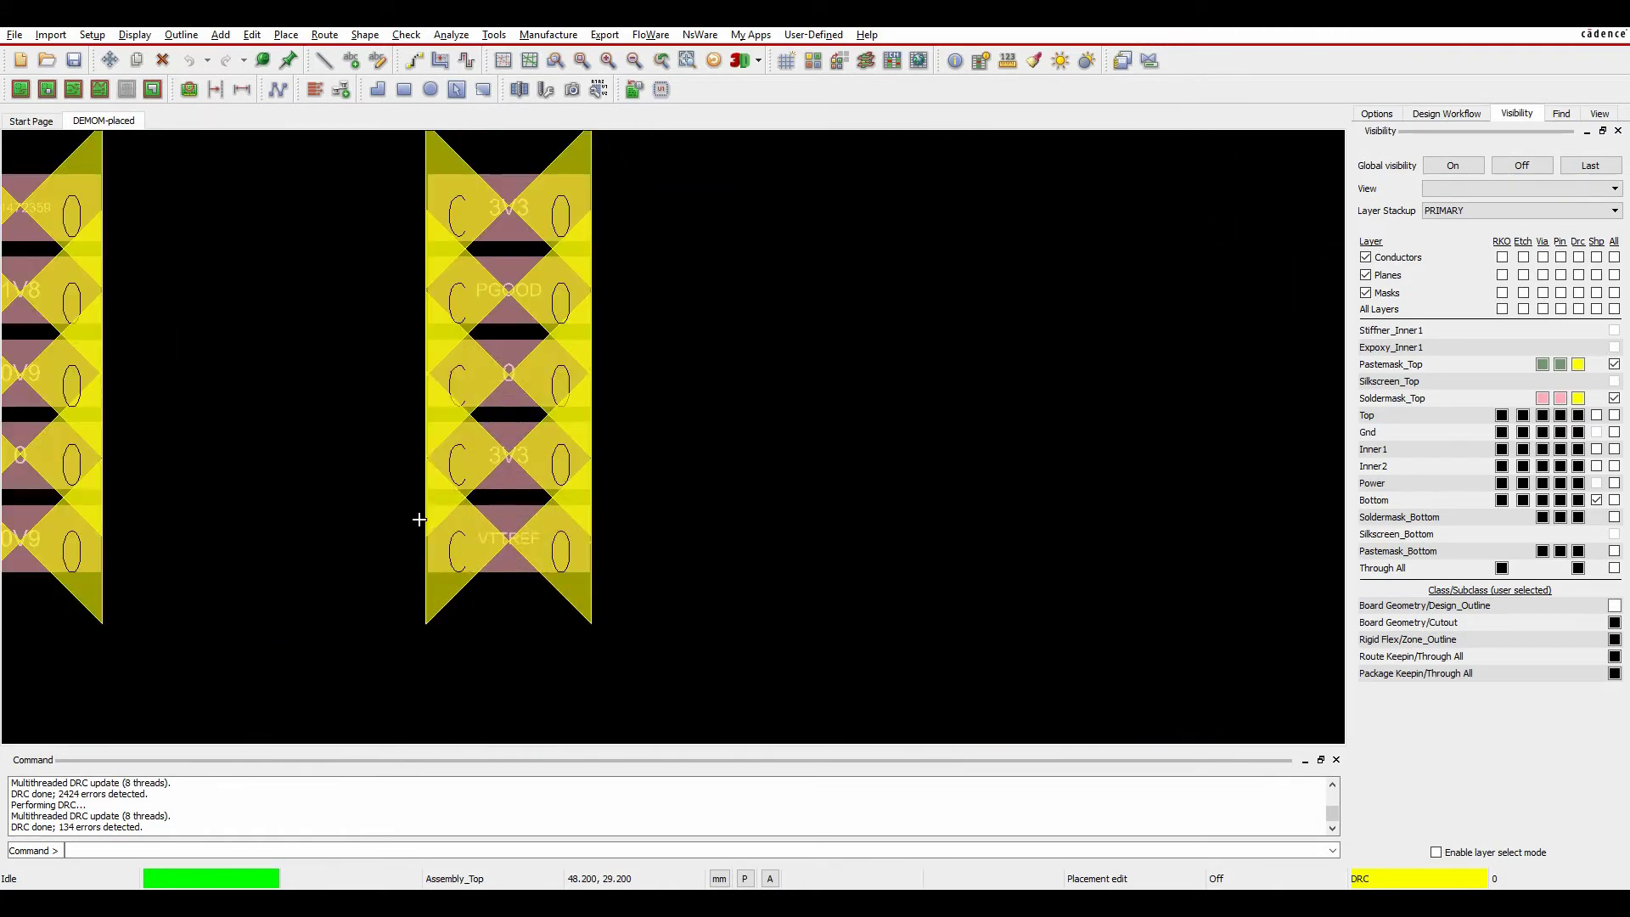
{"action": "mouse_move", "coordinate": [571, 593]}
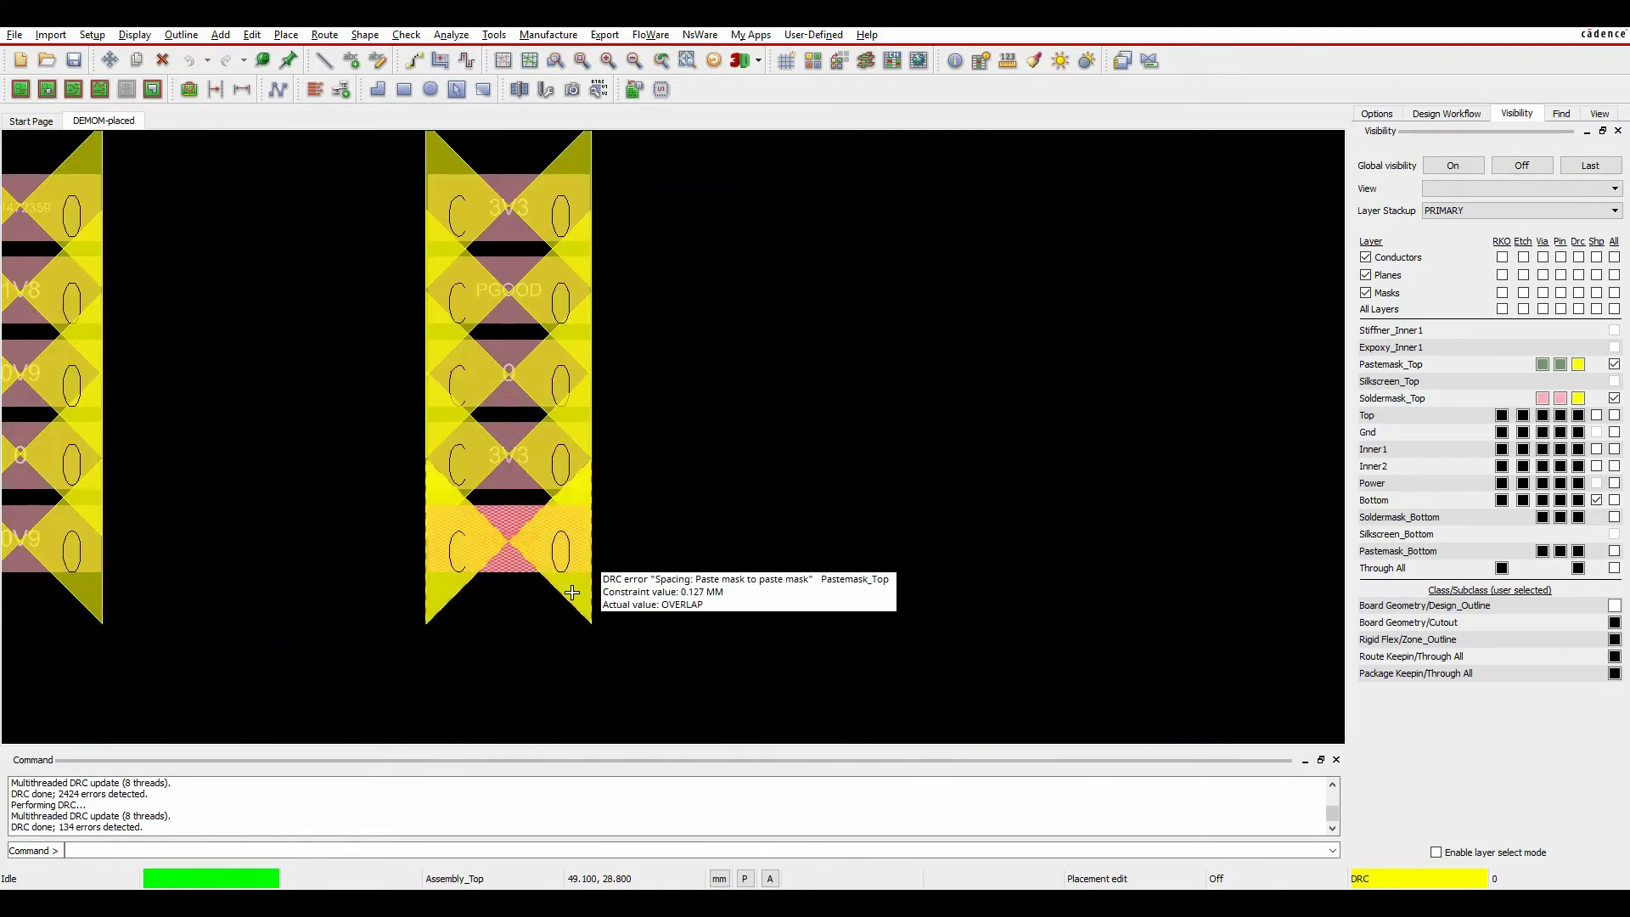
{"action": "scroll", "coordinate": [735, 553], "scroll_direction": "down", "scroll_amount": 5}
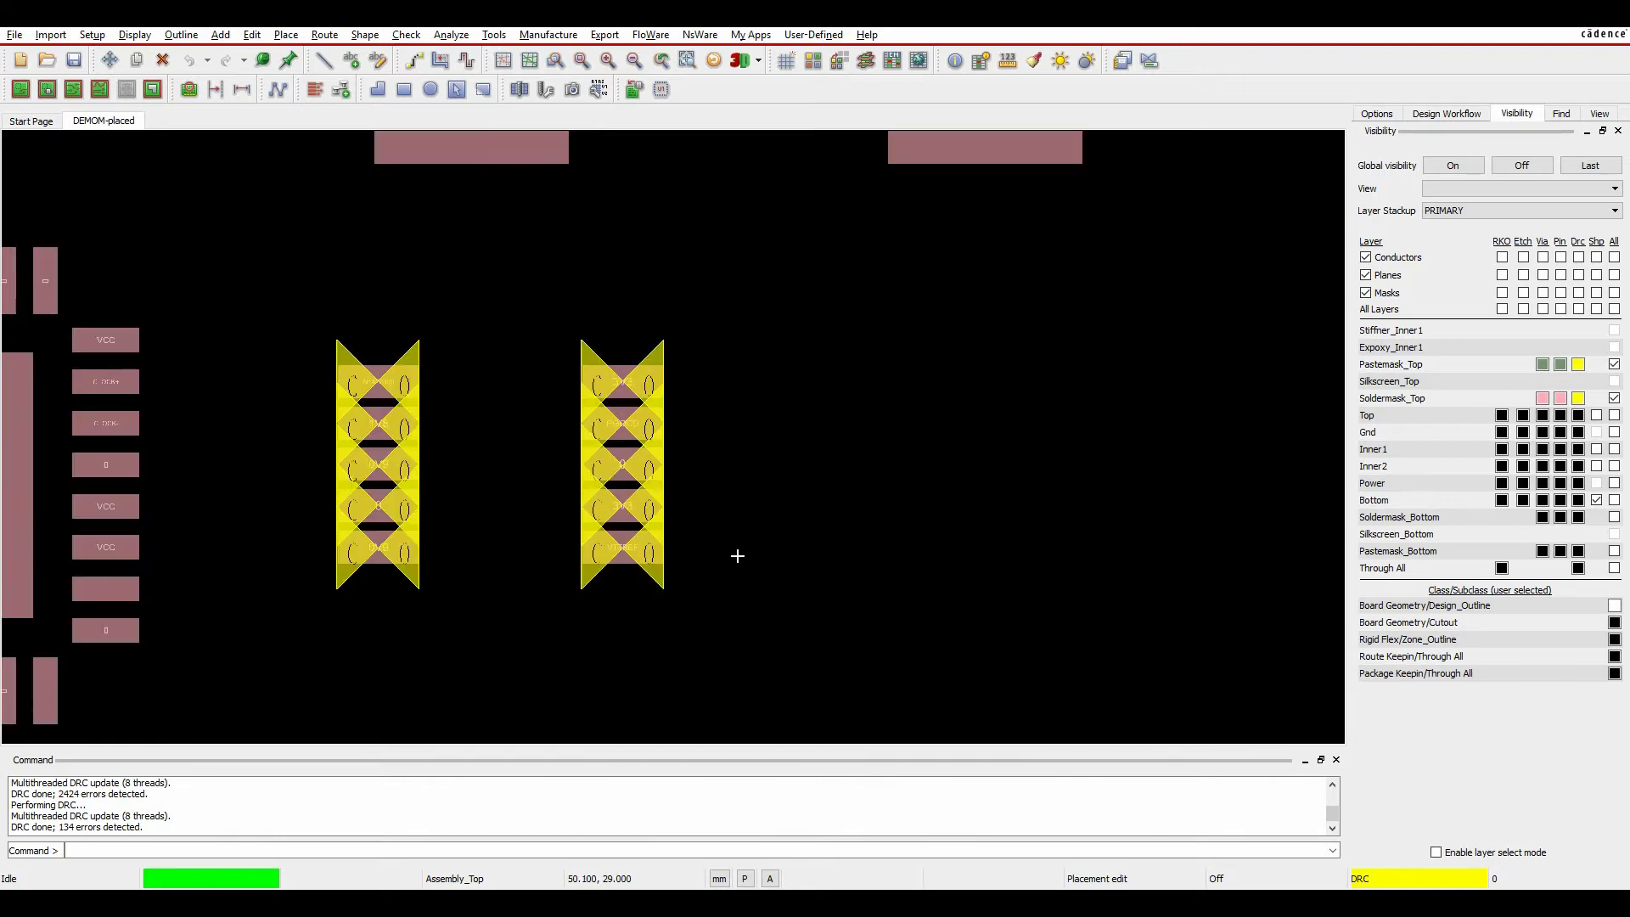
{"action": "scroll", "coordinate": [736, 558], "scroll_direction": "down", "scroll_amount": 2}
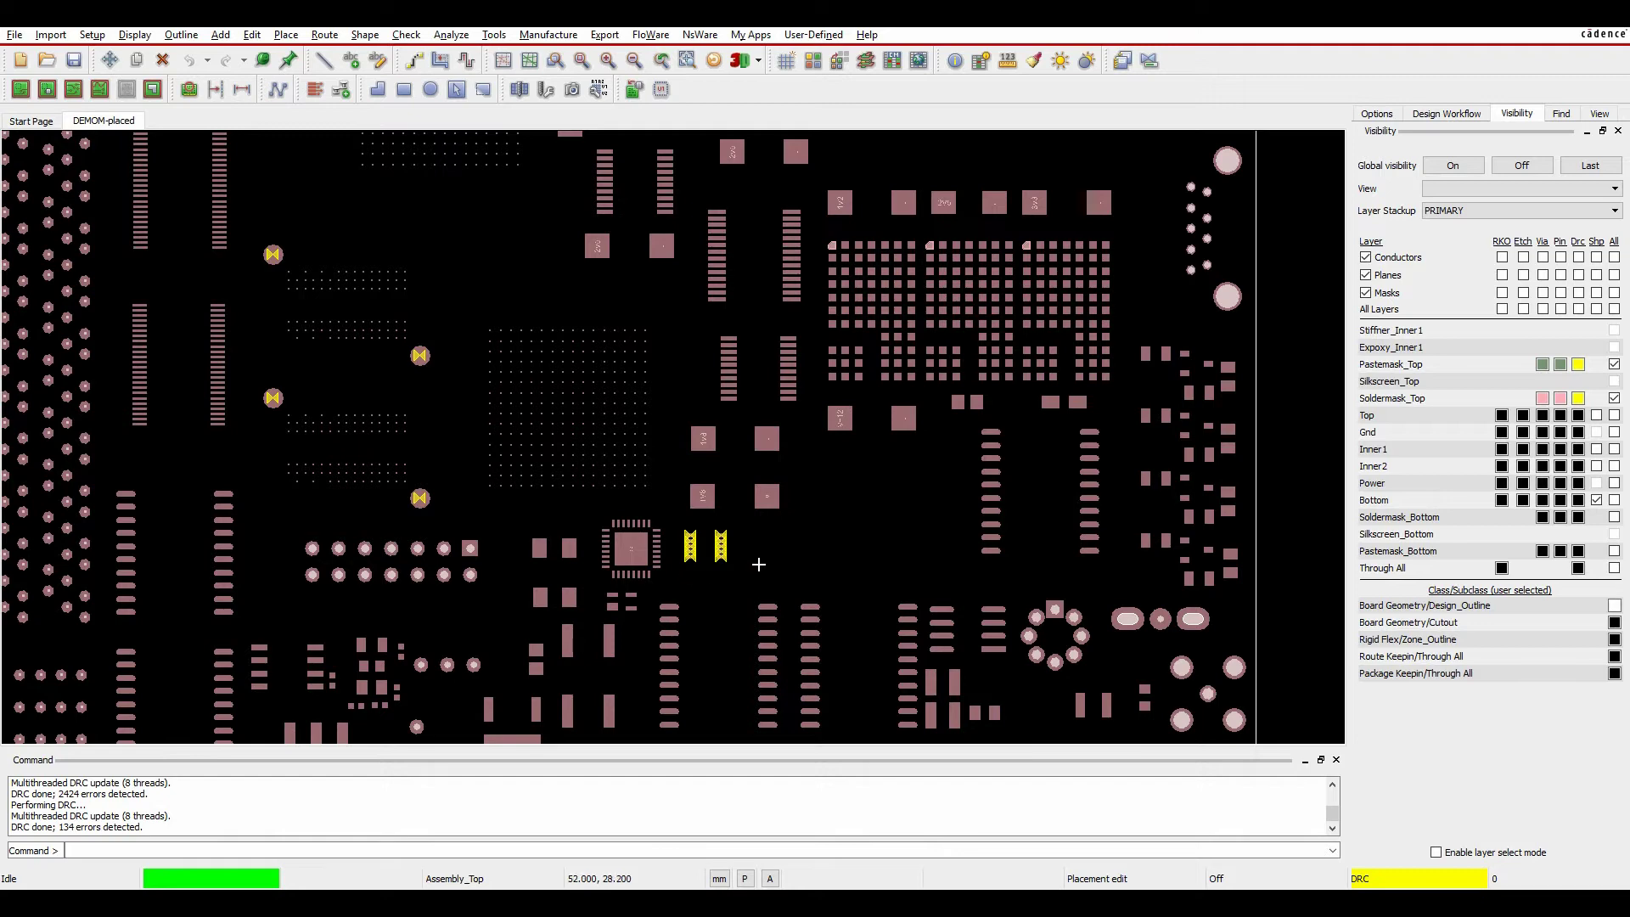
{"action": "scroll", "coordinate": [733, 560], "scroll_direction": "down", "scroll_amount": 2}
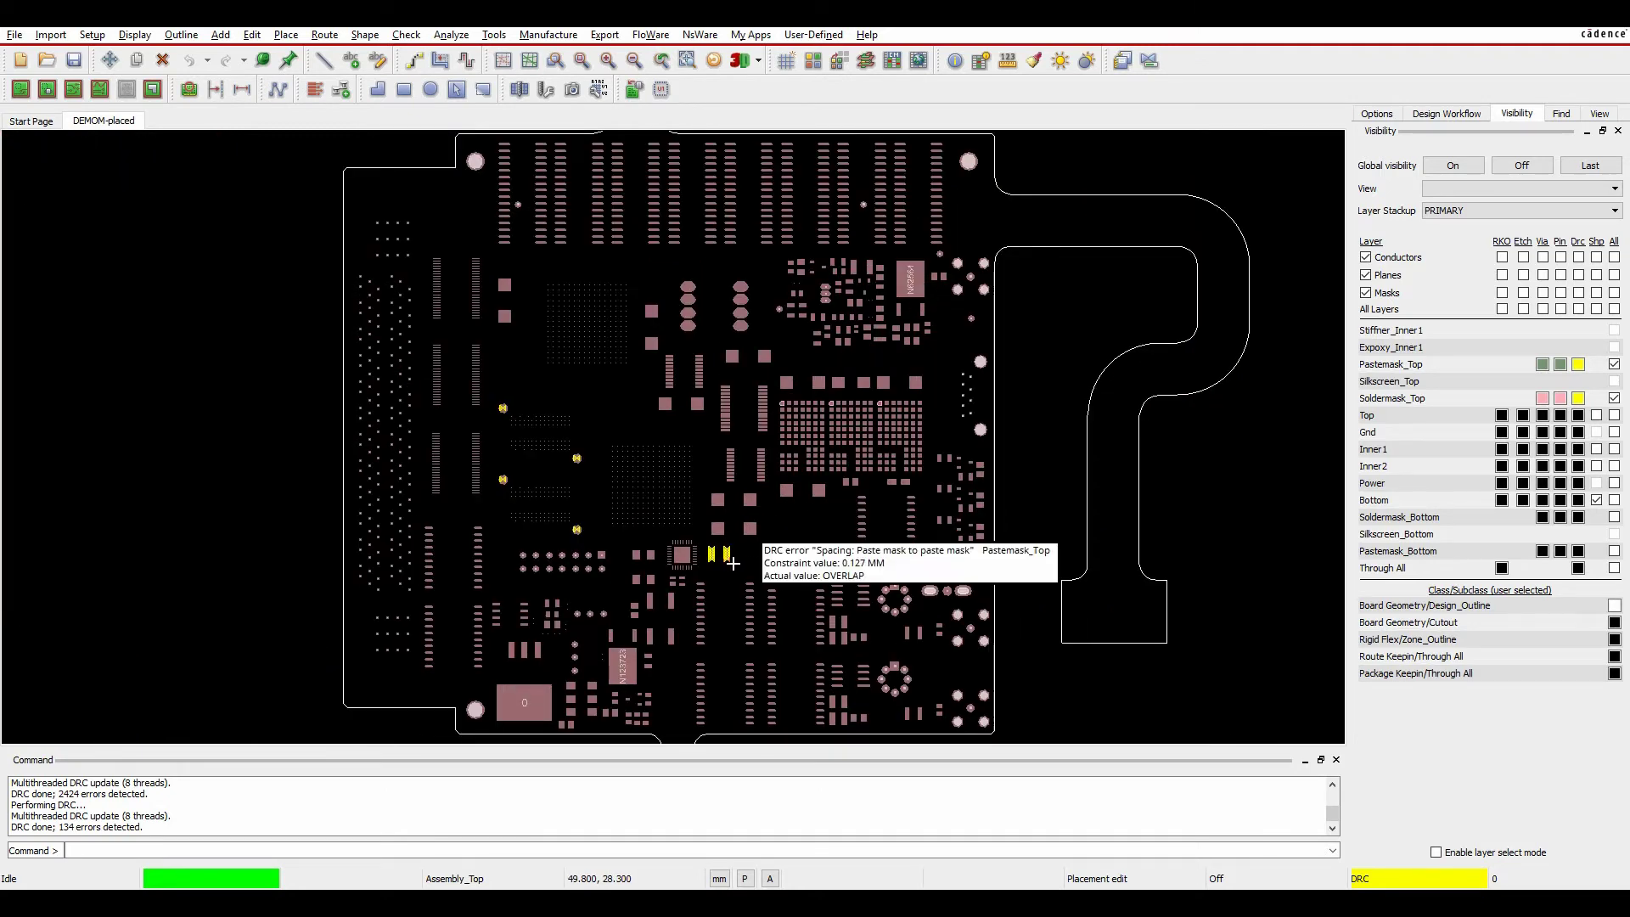
{"action": "scroll", "coordinate": [733, 562], "scroll_direction": "down", "scroll_amount": 1}
- Hide Soldermask_Top and display every element of the Top conductor layer
{"action": "left_click", "coordinate": [1614, 399]}
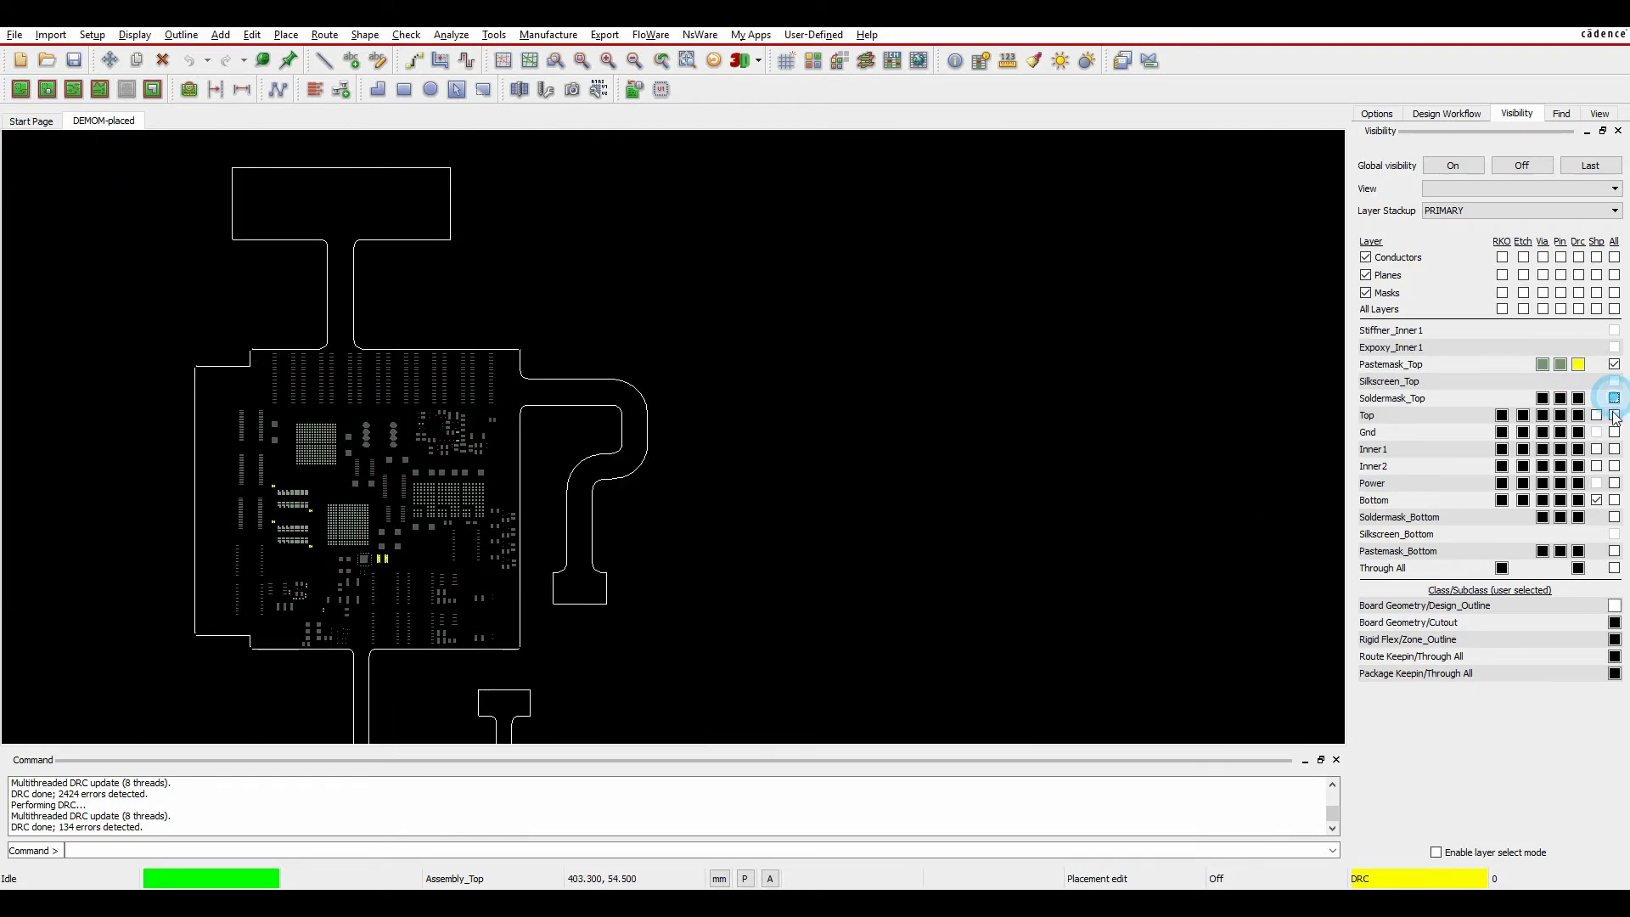
{"action": "left_click", "coordinate": [1614, 415]}
{"action": "left_click", "coordinate": [1614, 416]}
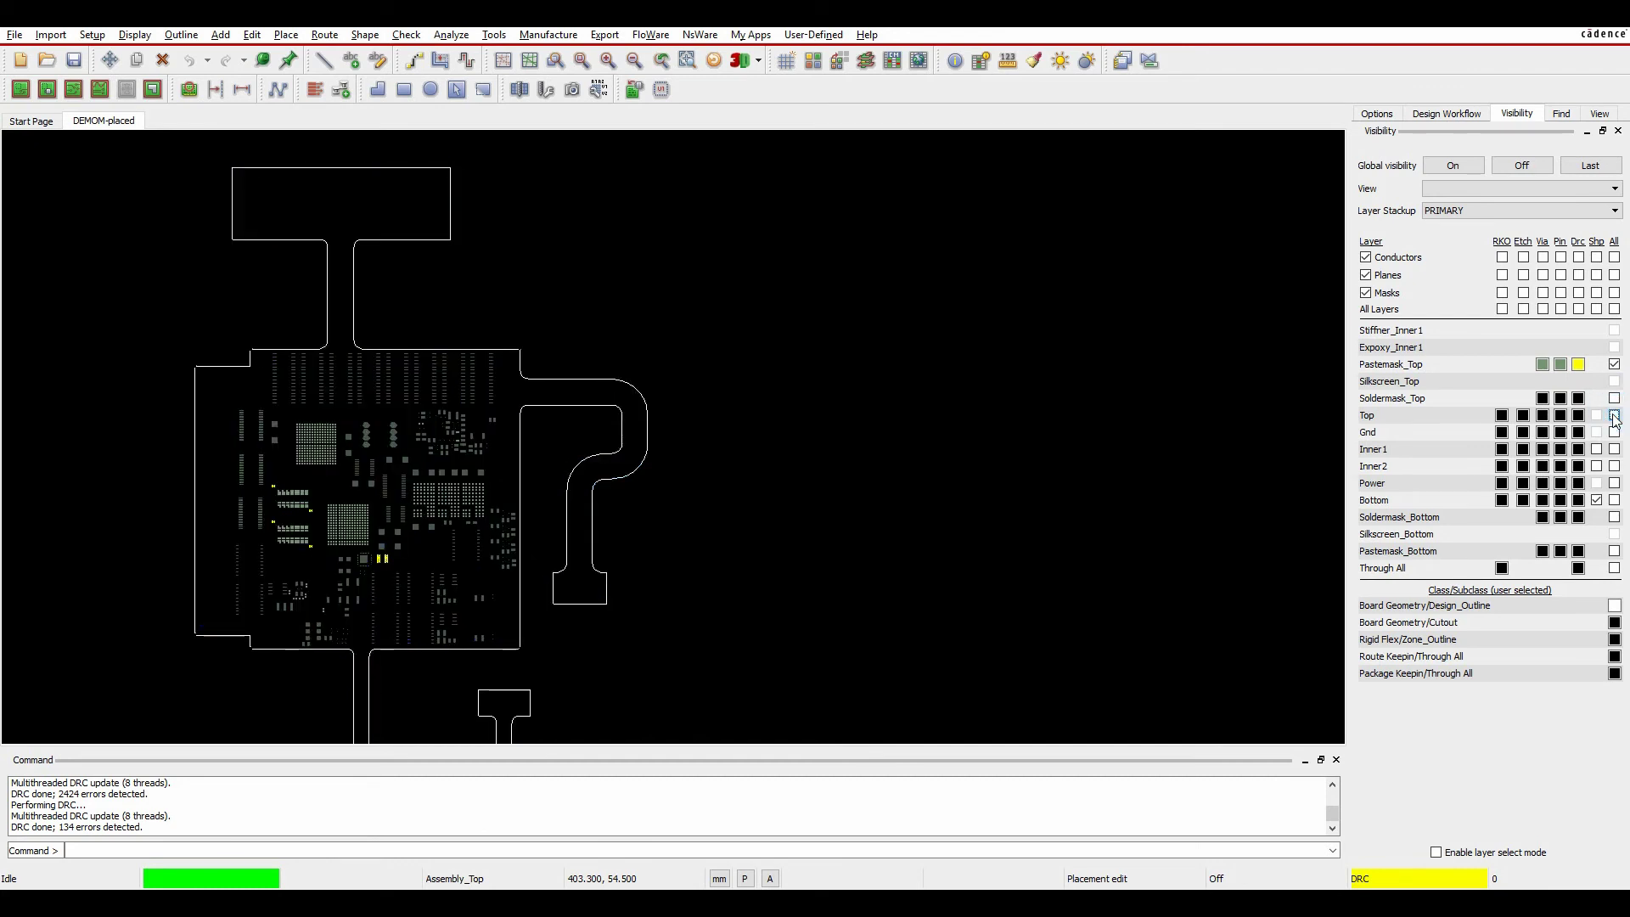
{"action": "left_click", "coordinate": [1614, 416]}
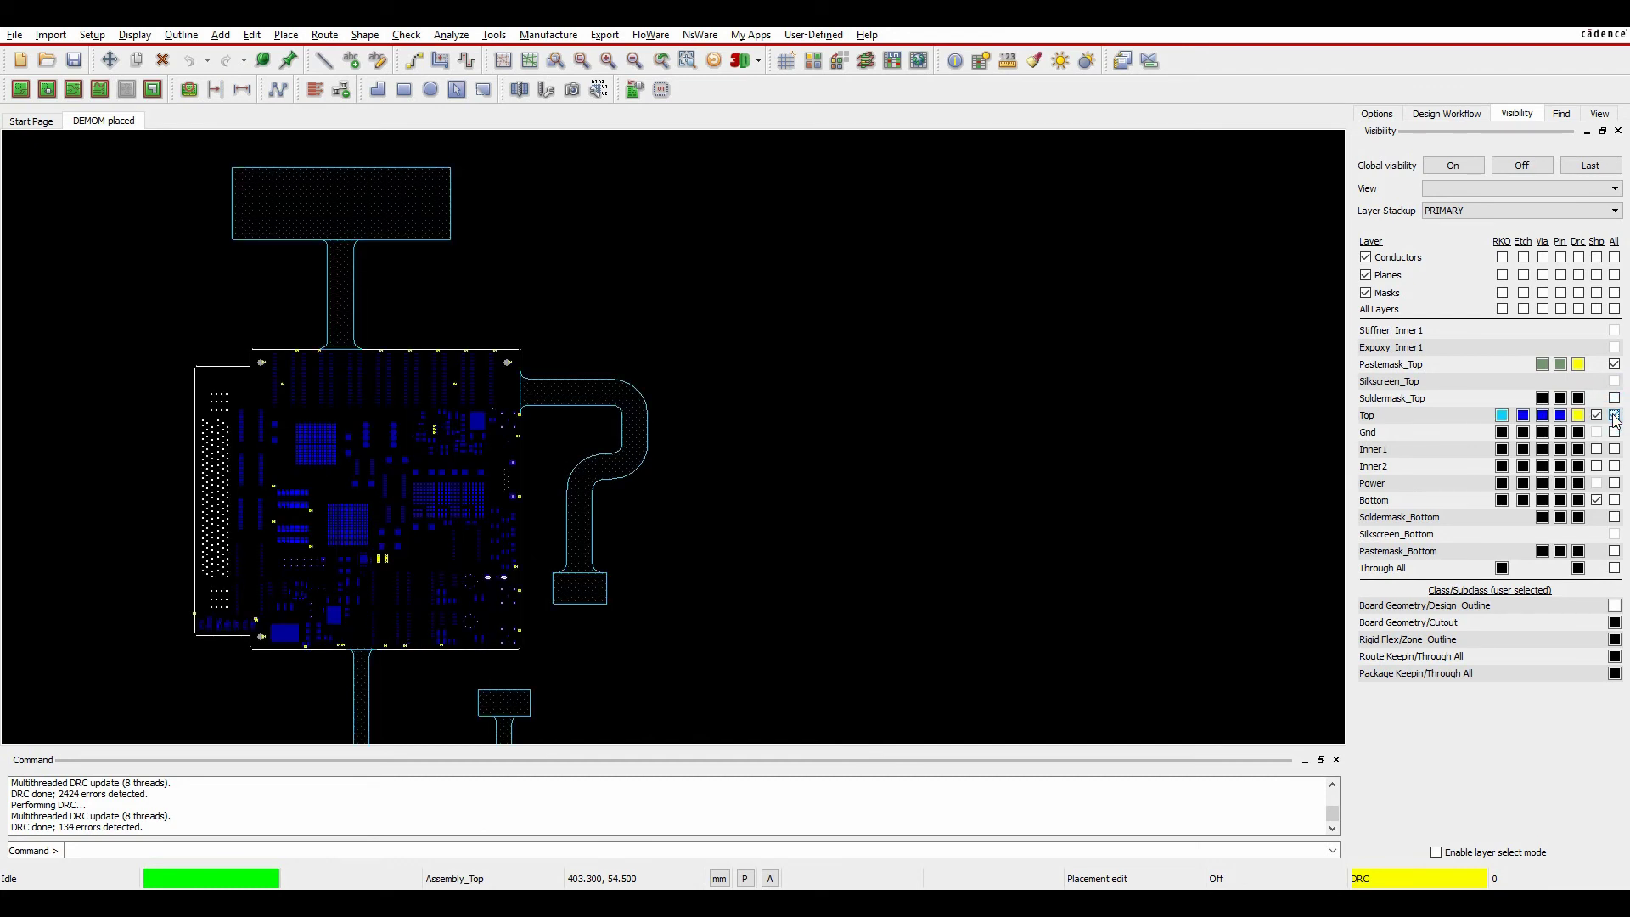